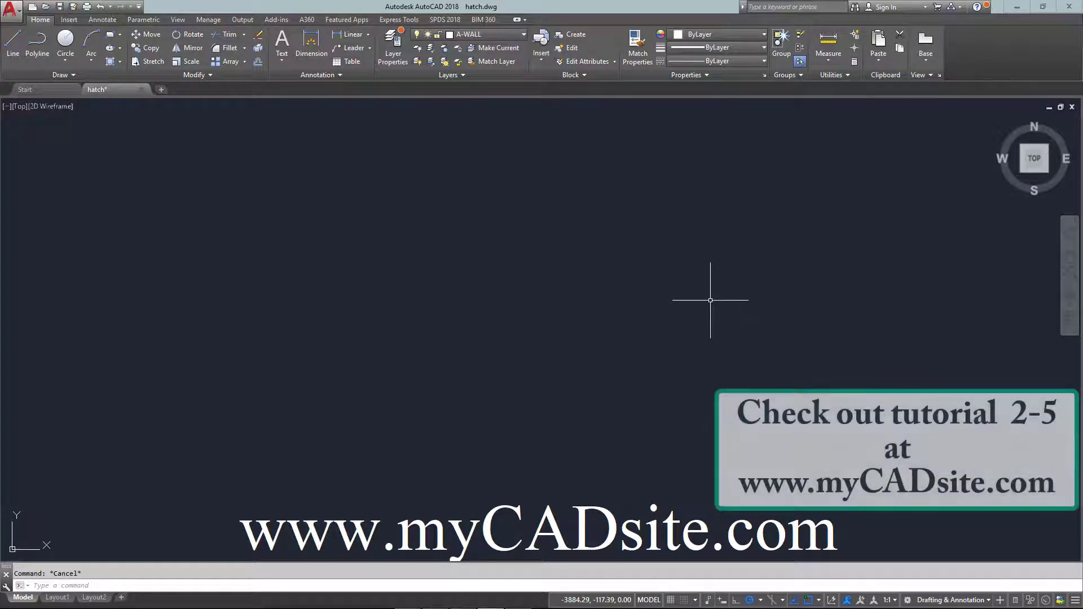
Draw a large rectangle with RECTANG from its upper-left to lower-right corner
{"action": "type", "text": "rec"}
{"action": "key", "text": "Return"}
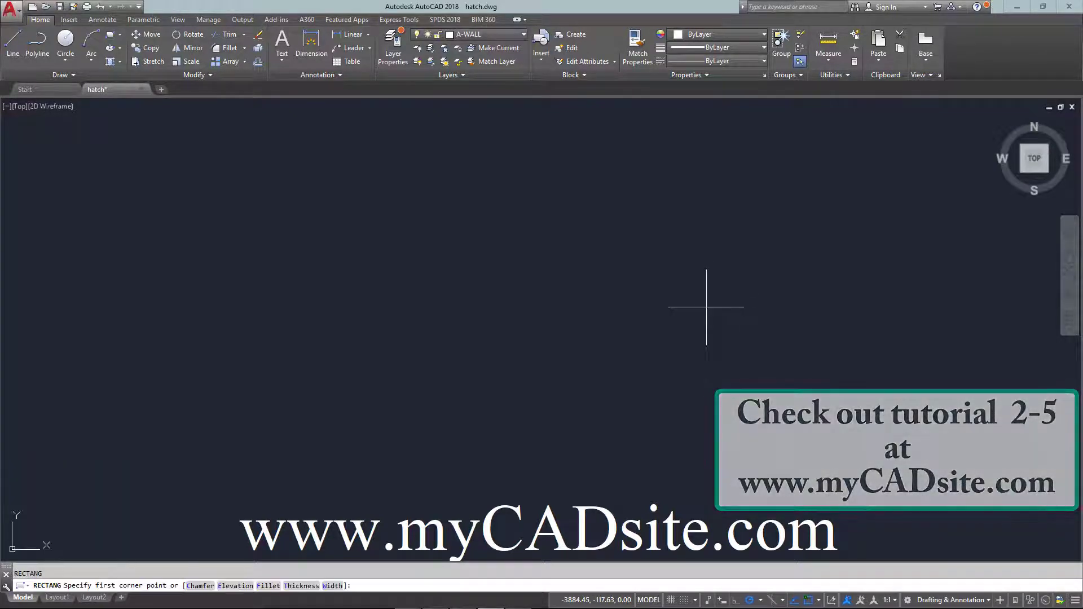
{"action": "left_click", "coordinate": [229, 178]}
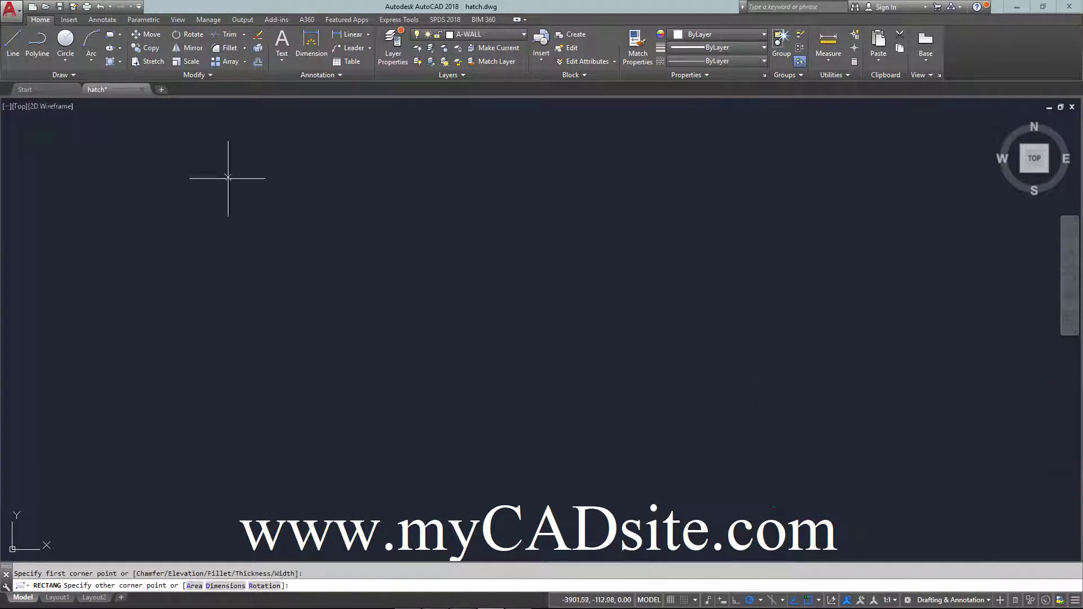
{"action": "left_click", "coordinate": [822, 479]}
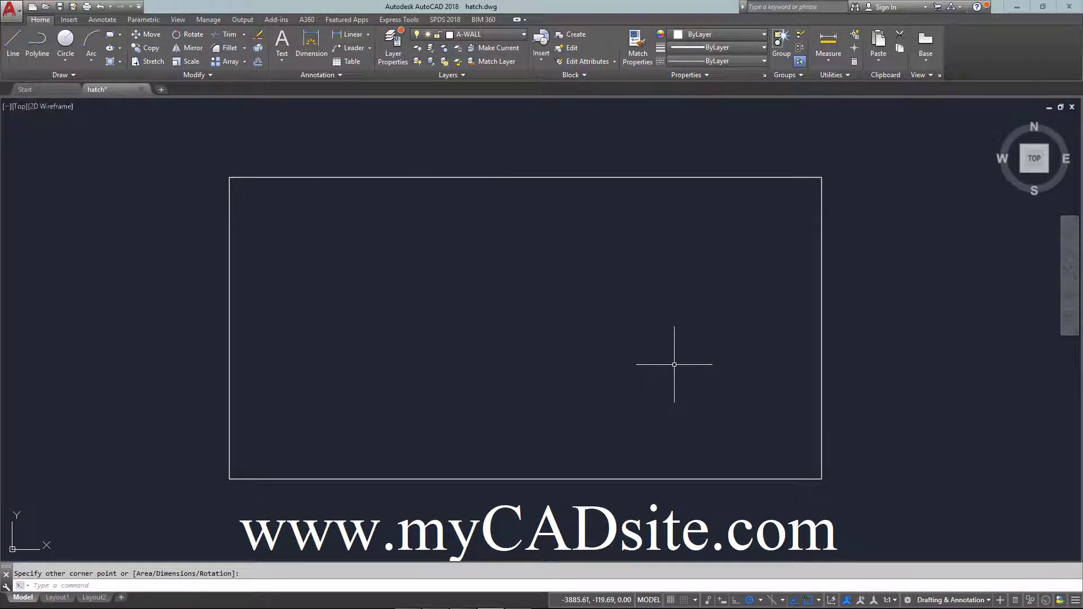
Draw a circle of radius about 39.86 centred inside the rectangle
{"action": "type", "text": "c"}
{"action": "key", "text": "Return"}
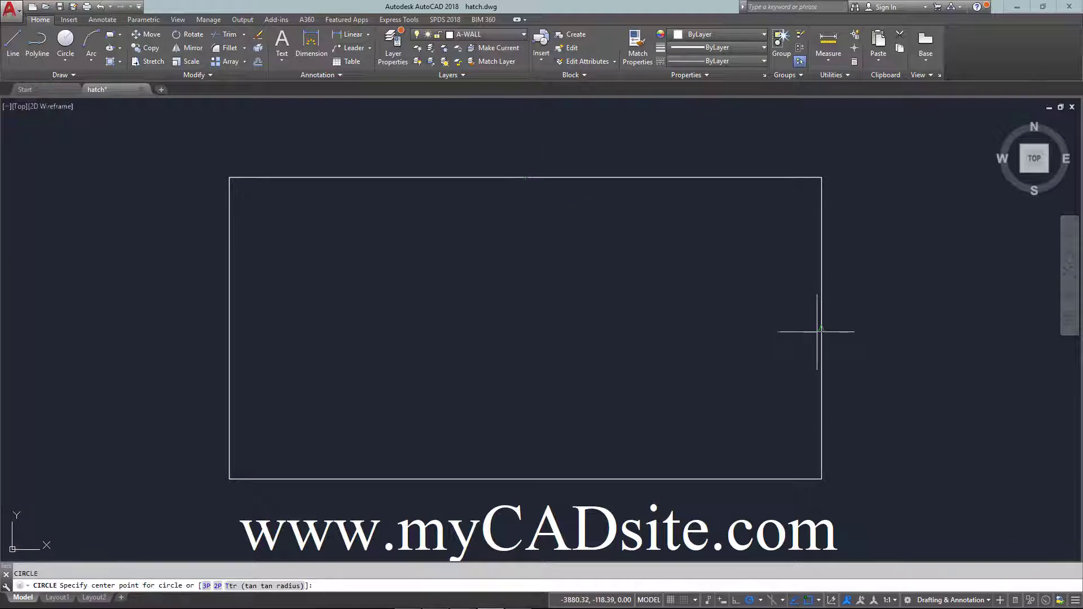
{"action": "left_click", "coordinate": [525, 328]}
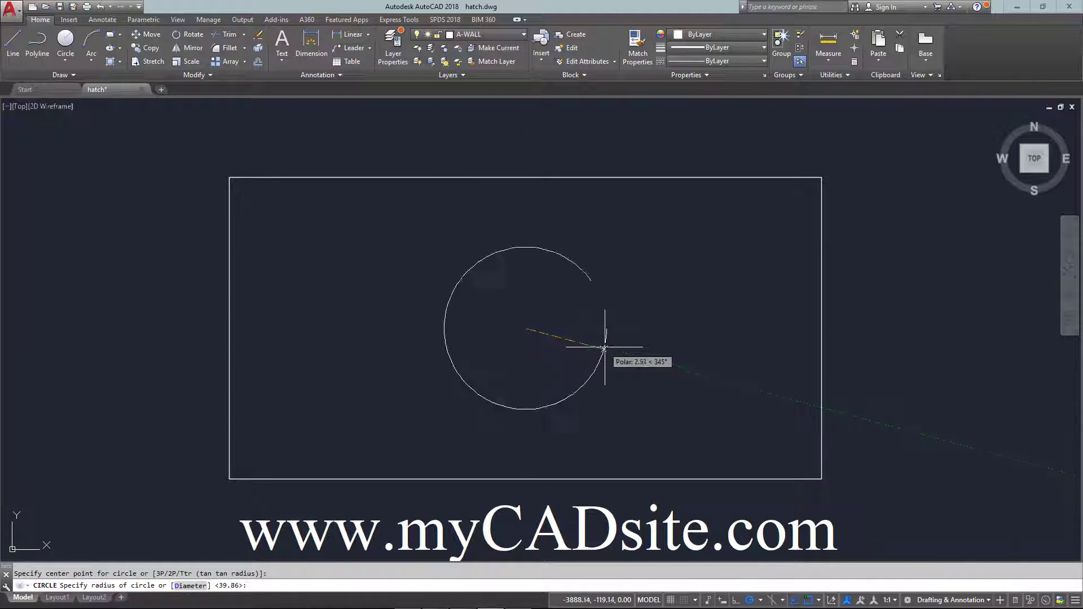
{"action": "left_click", "coordinate": [620, 344]}
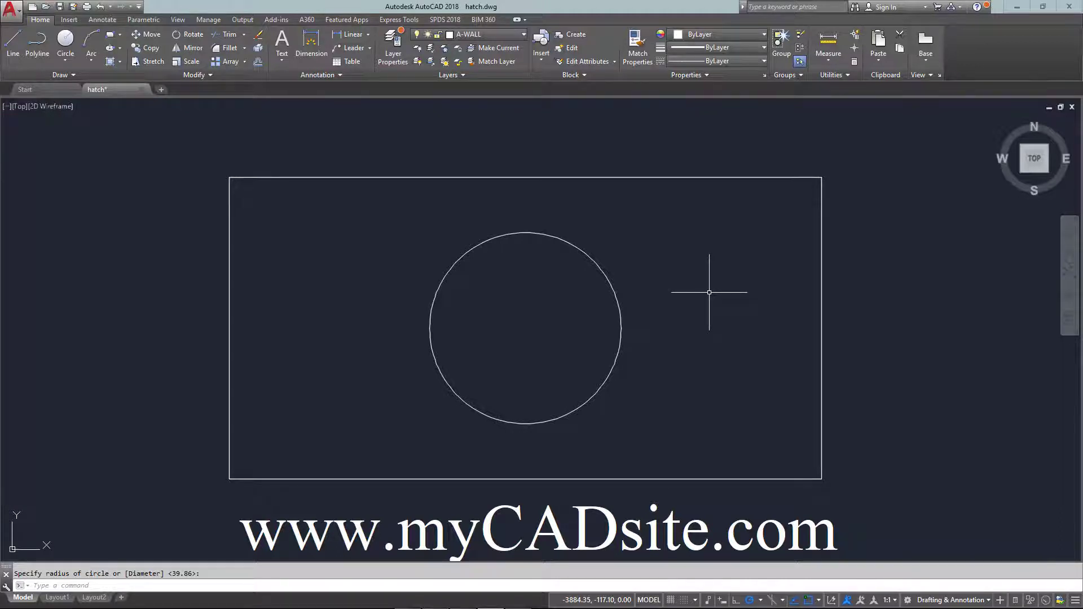
Start HATCH and choose the STEEL pattern in the hatch settings, ready to pick the area
{"action": "type", "text": "h"}
{"action": "key", "text": "Return"}
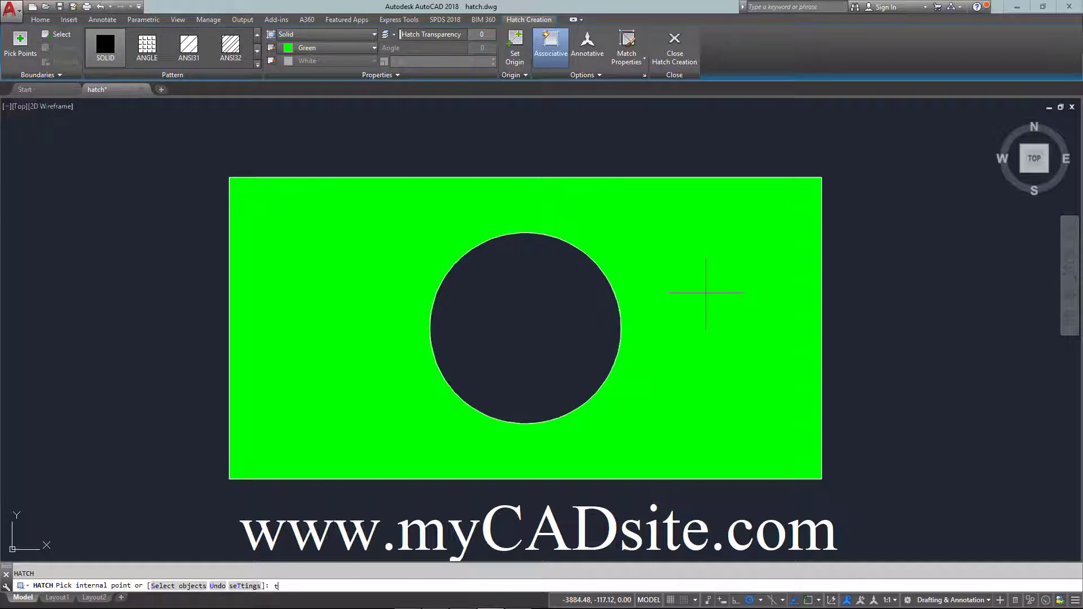
{"action": "key", "text": "Return"}
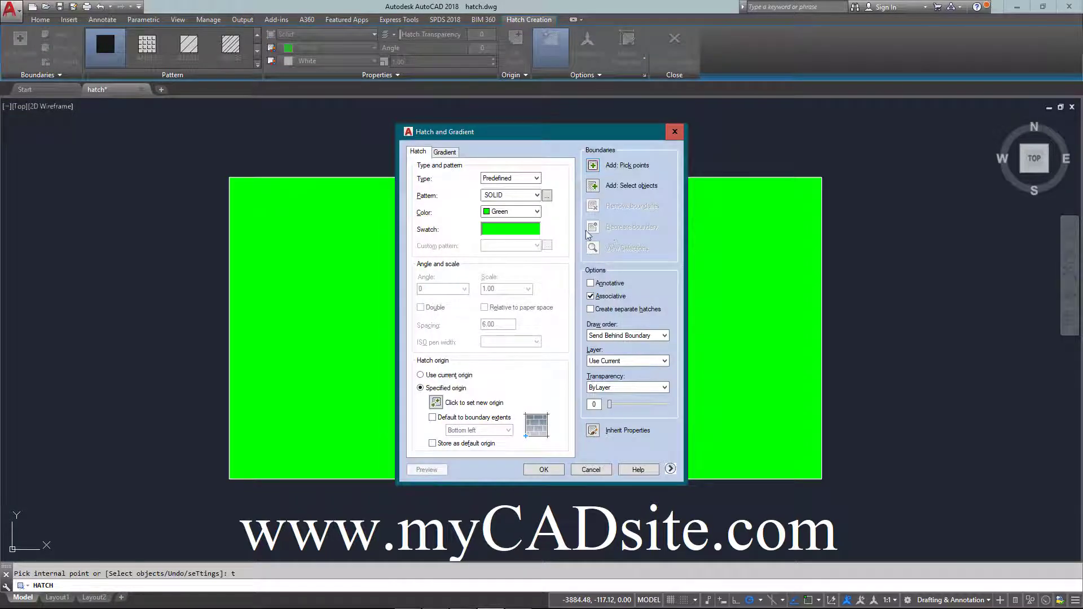
{"action": "left_click_drag", "start_coordinate": [528, 131], "coordinate": [502, 128]}
{"action": "left_click", "coordinate": [511, 188]}
{"action": "left_click_drag", "start_coordinate": [512, 287], "coordinate": [513, 433]}
{"action": "left_click", "coordinate": [484, 428]}
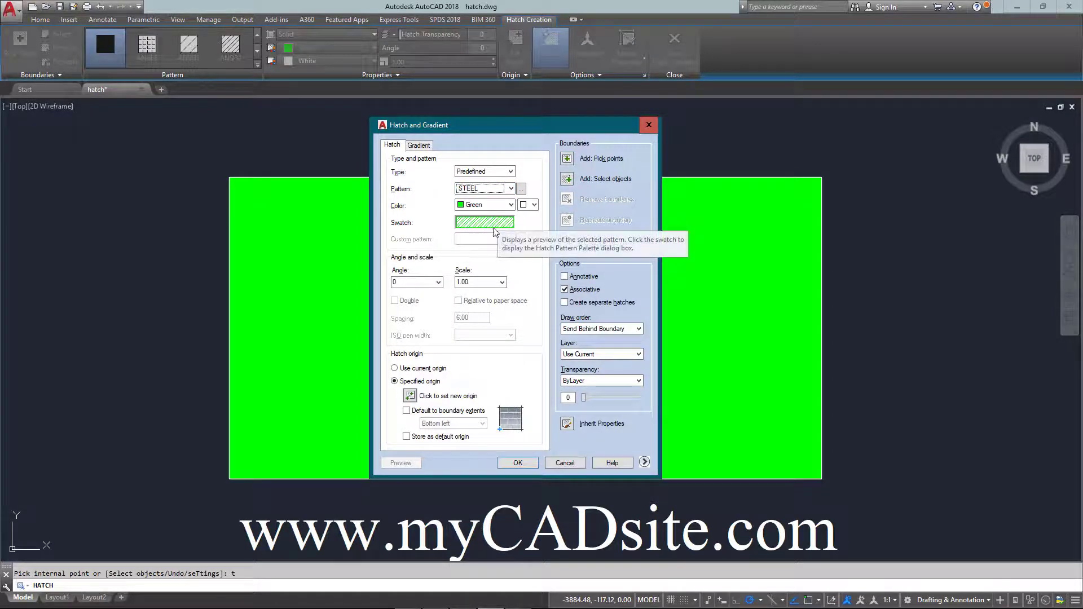
{"action": "left_click", "coordinate": [581, 160]}
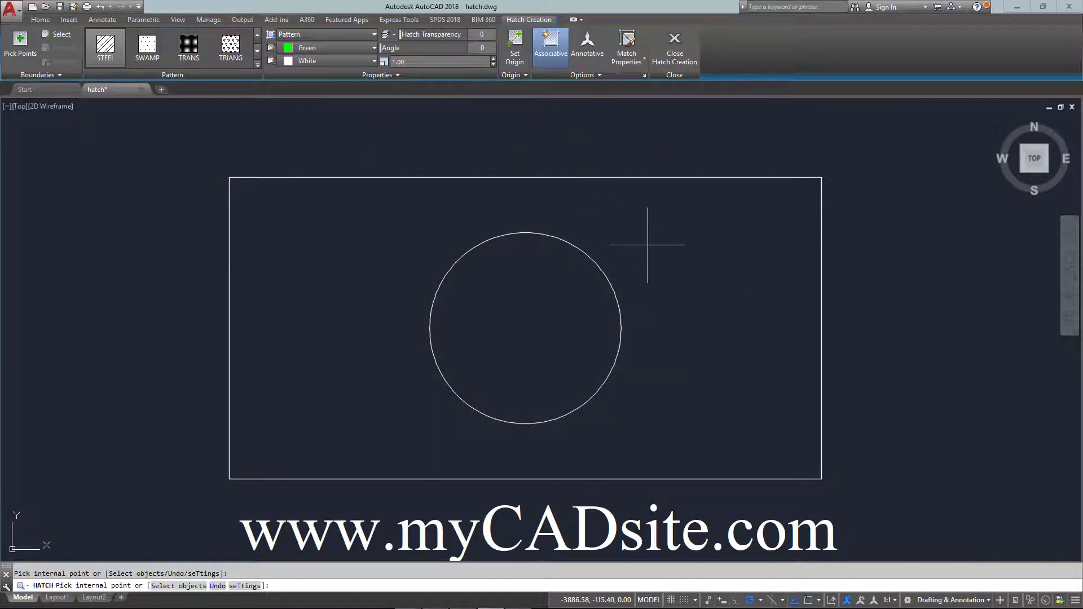
Hatch the area between the rectangle and the circle with STEEL
{"action": "left_click", "coordinate": [648, 245]}
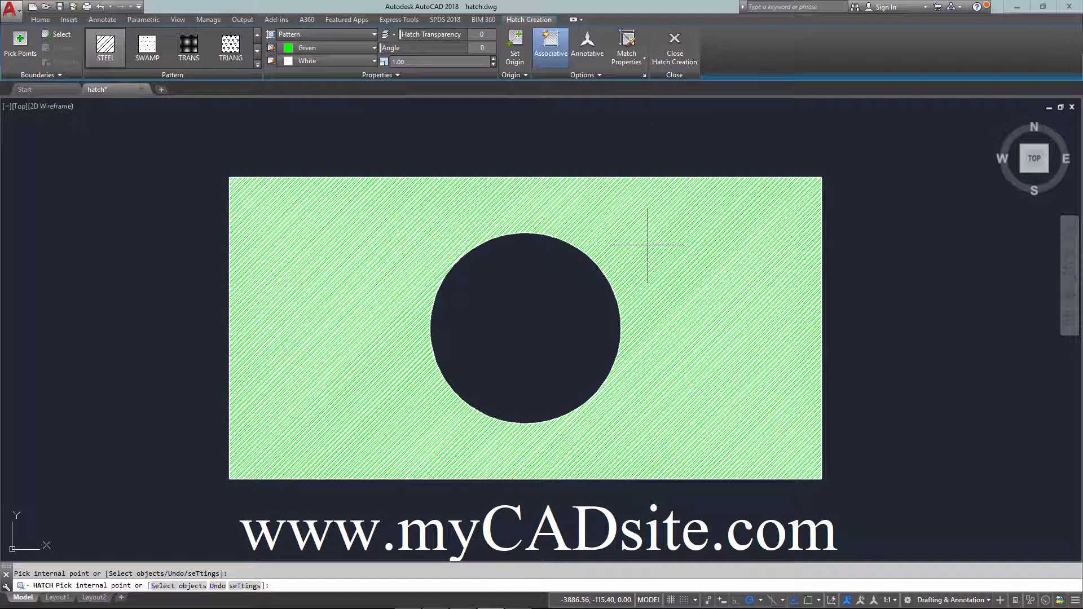
{"action": "left_click", "coordinate": [648, 245]}
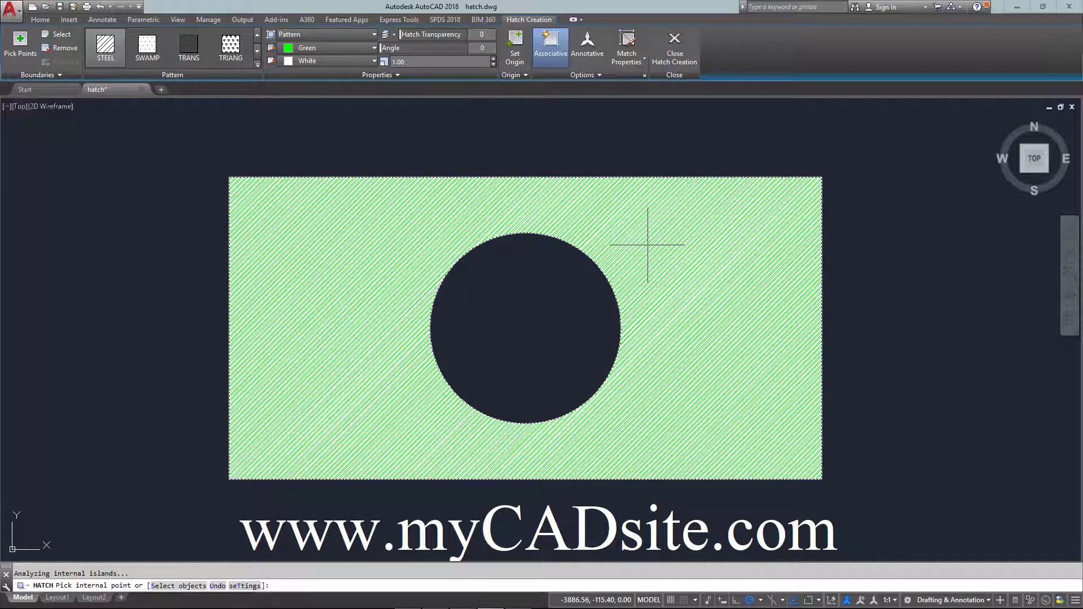
{"action": "right_click", "coordinate": [648, 245]}
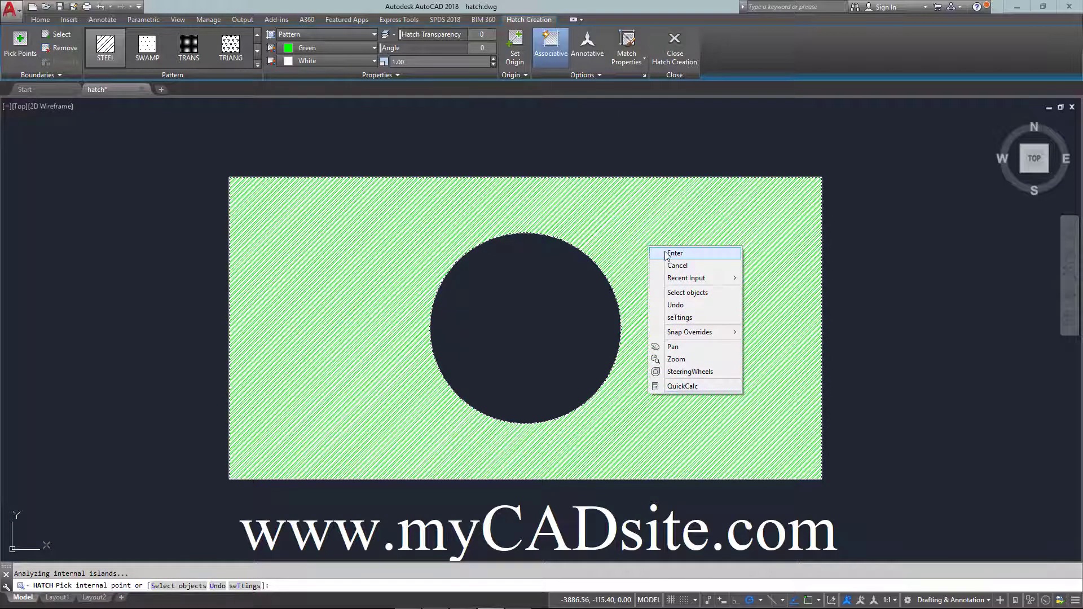
{"action": "left_click", "coordinate": [674, 253]}
{"action": "scroll", "coordinate": [657, 285], "scroll_direction": "up", "scroll_amount": 4}
{"action": "scroll", "coordinate": [657, 285], "scroll_direction": "down", "scroll_amount": 5}
Change the hatch scale to 6 in its properties
{"action": "left_click", "coordinate": [914, 310]}
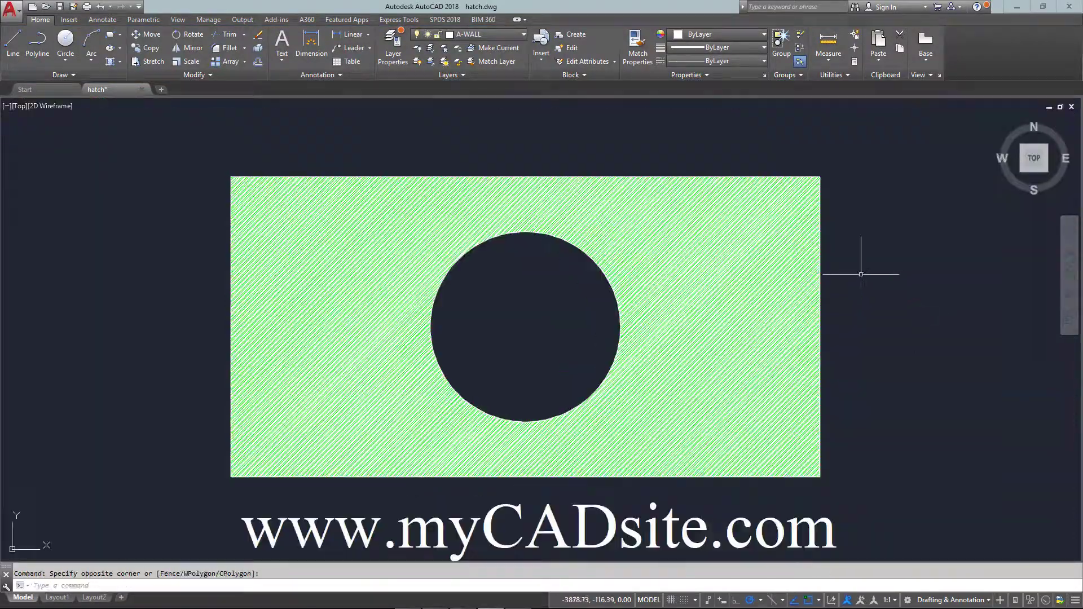
{"action": "left_click", "coordinate": [727, 285]}
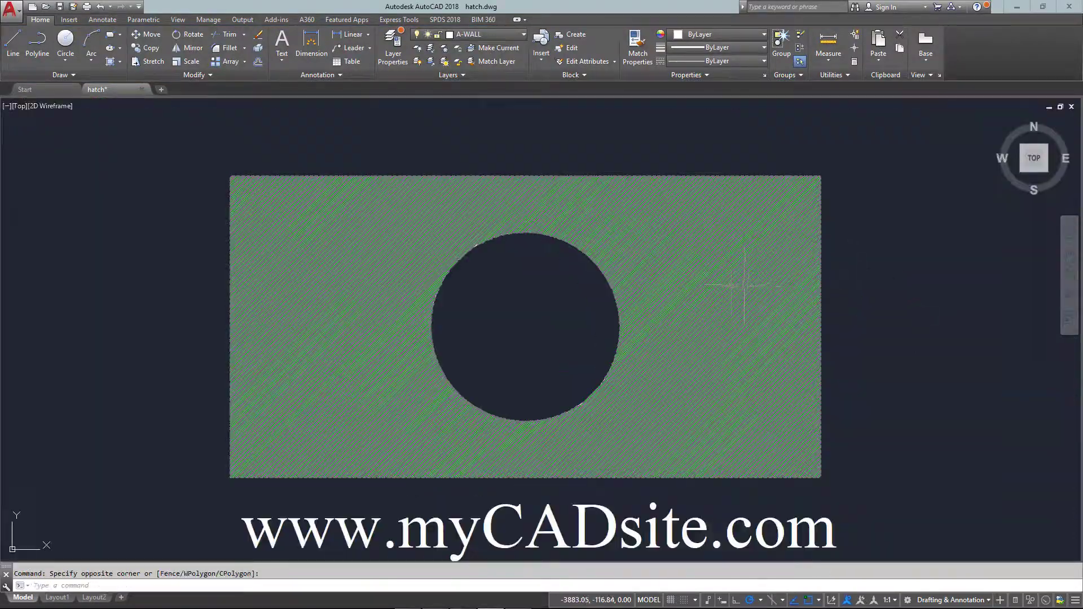
{"action": "left_click", "coordinate": [705, 286]}
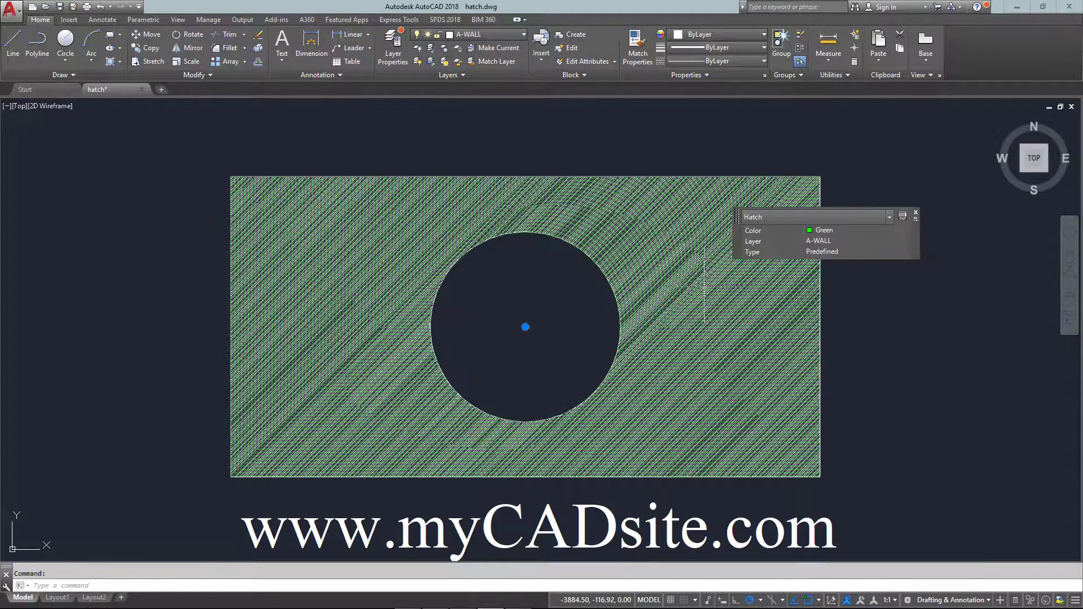
{"action": "mouse_move", "coordinate": [909, 231]}
{"action": "left_click", "coordinate": [817, 294]}
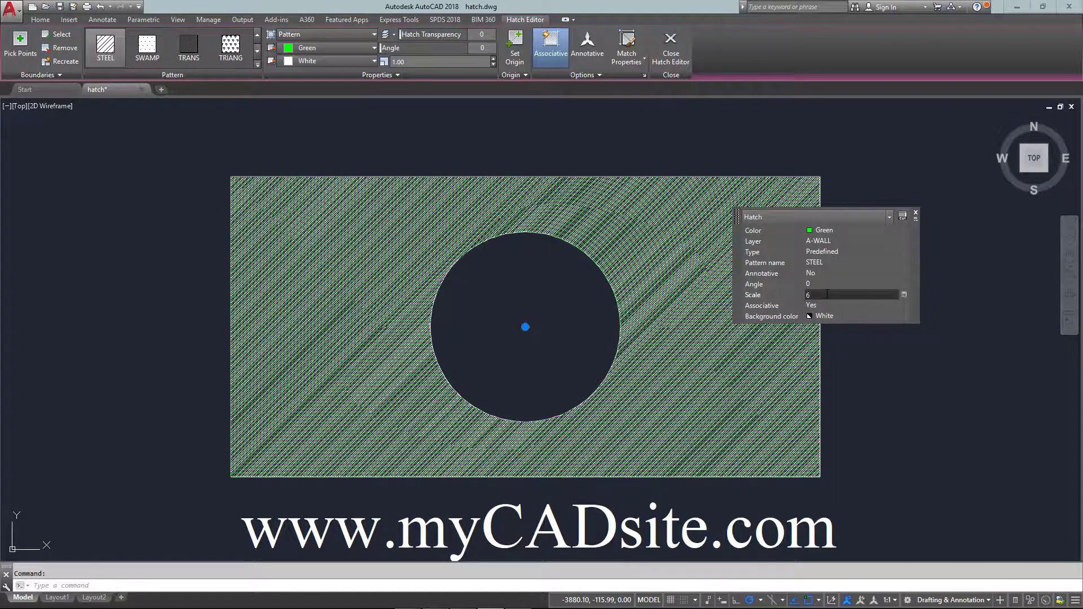
{"action": "key", "text": "Return"}
{"action": "left_click", "coordinate": [875, 358]}
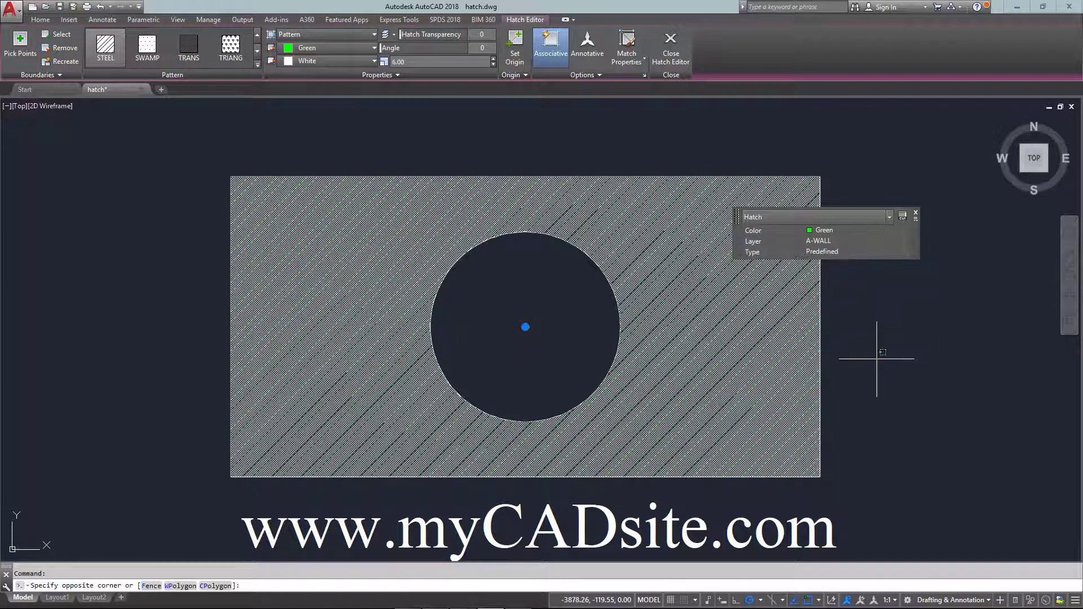
{"action": "key", "text": "Escape"}
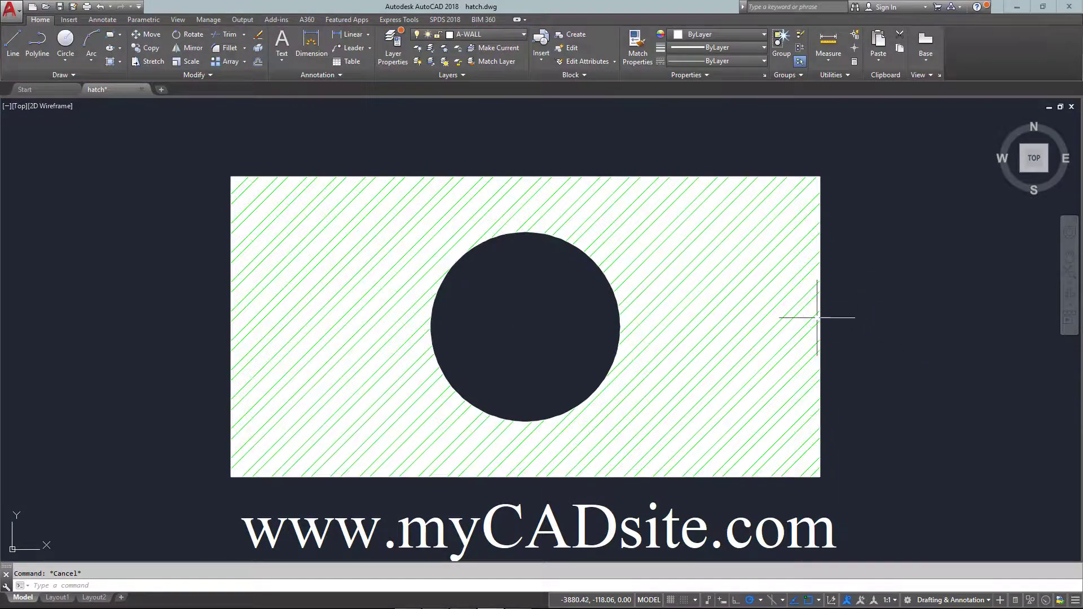
Reselect the hatch and rectangle to check their properties, then deselect them
{"action": "left_click", "coordinate": [776, 314]}
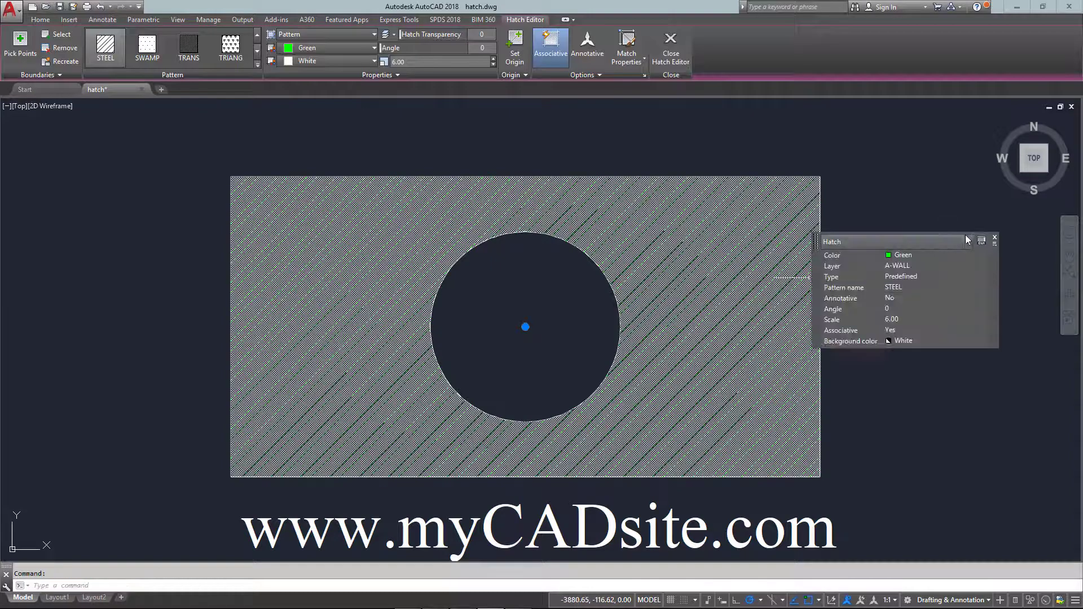
{"action": "left_click", "coordinate": [995, 238]}
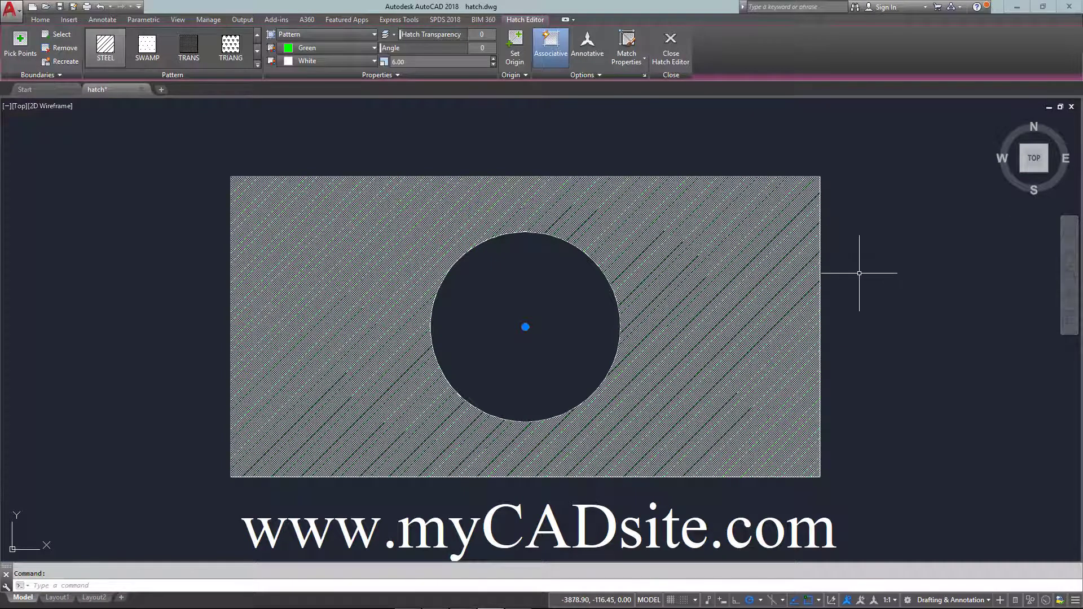
{"action": "key", "text": "Escape"}
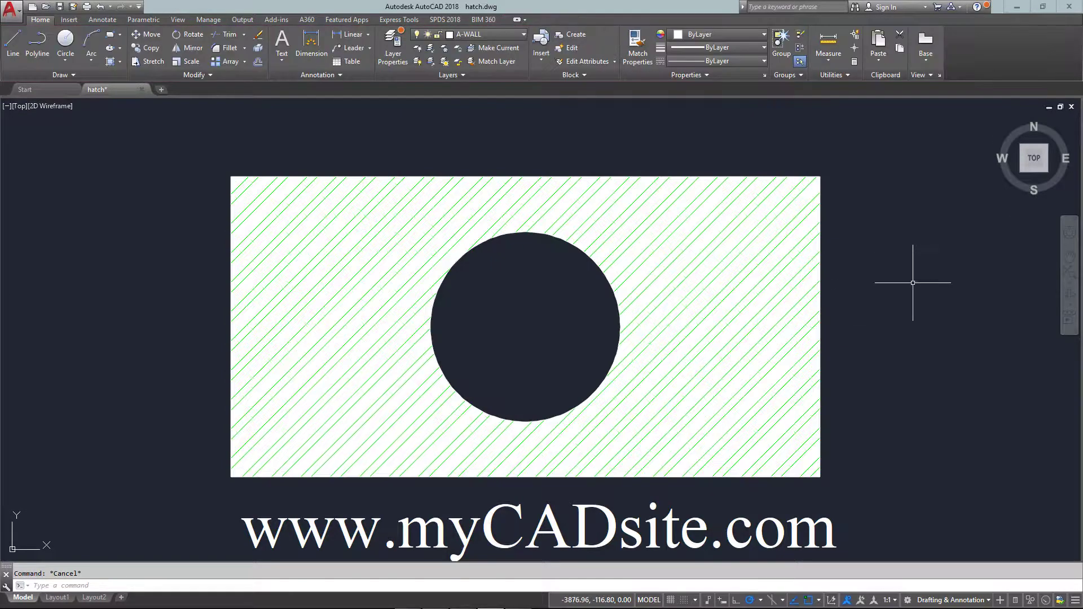
{"action": "left_click", "coordinate": [914, 283]}
{"action": "left_click", "coordinate": [774, 290]}
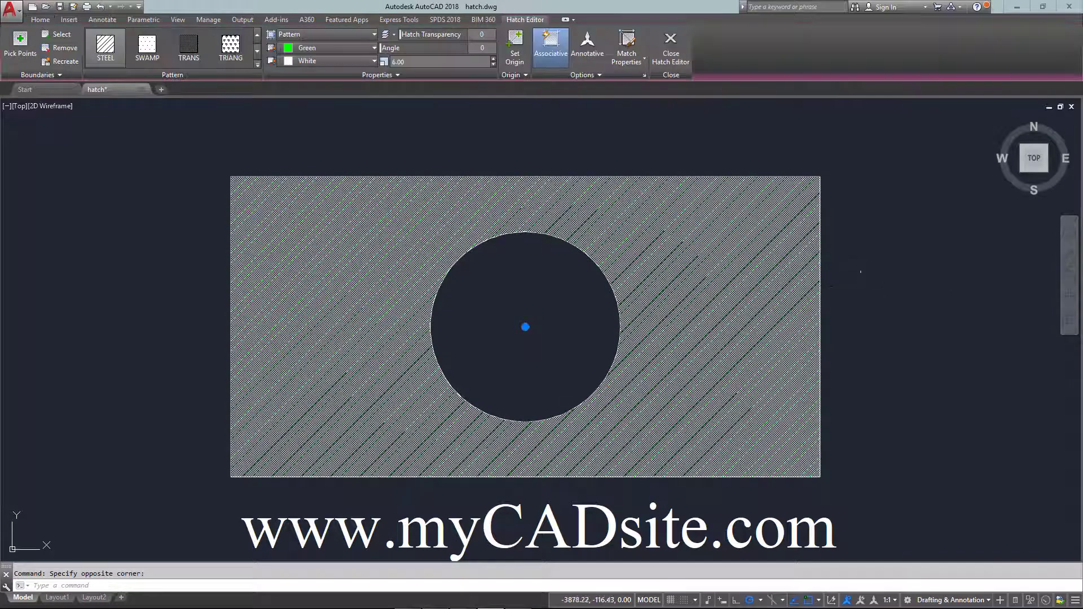
{"action": "key", "text": "Escape"}
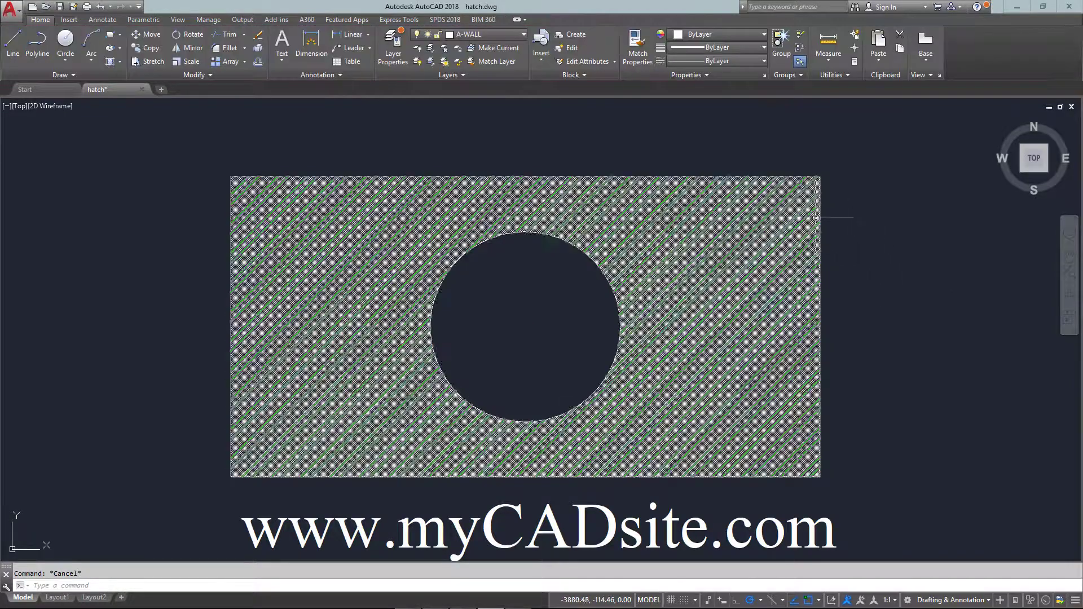
{"action": "left_click", "coordinate": [820, 219]}
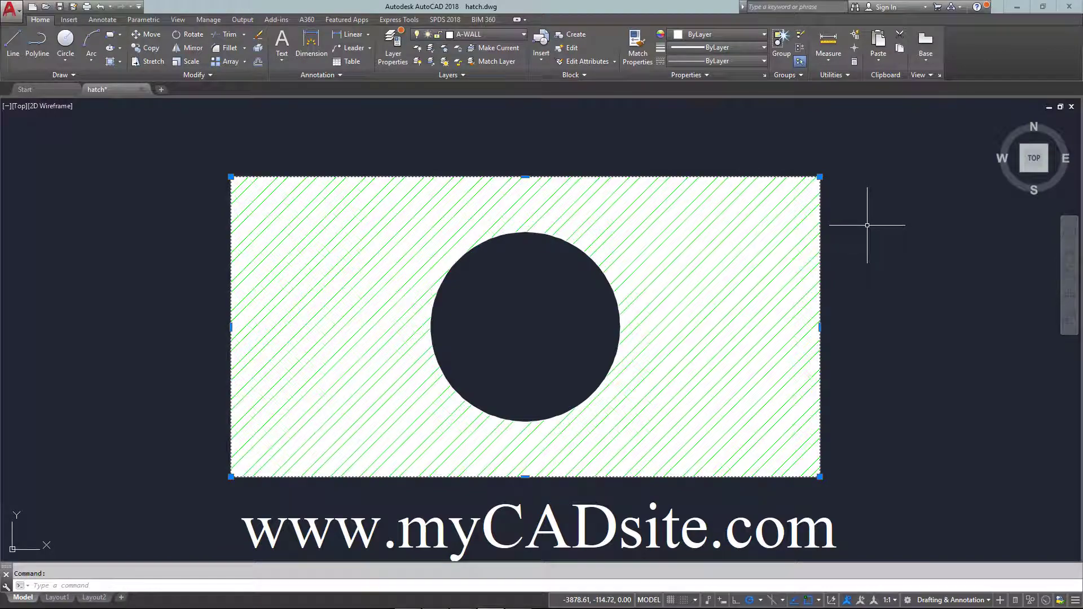
{"action": "key", "text": "Escape"}
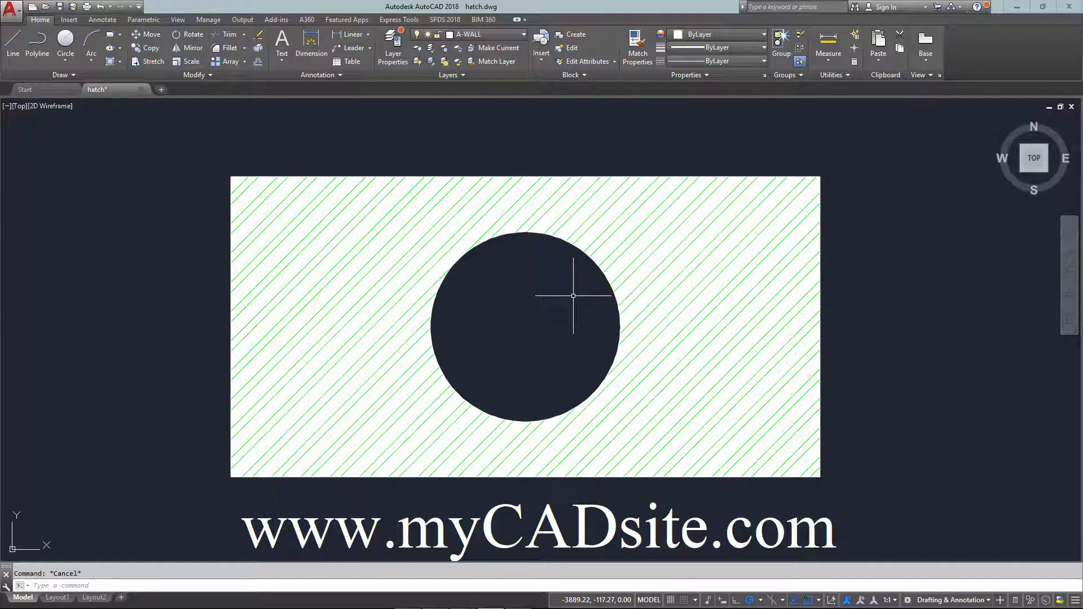
Confirm the STEEL hatch at scale 6 with HATCHEDIT, then grab the circle's bottom grip to shrink it
{"action": "type", "text": "he"}
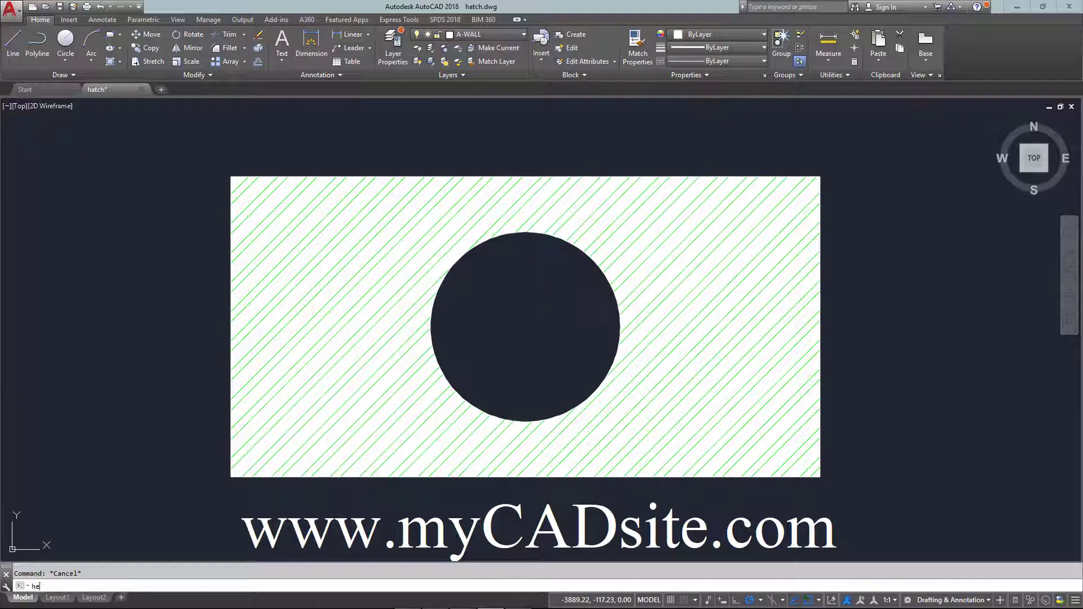
{"action": "key", "text": "Return"}
{"action": "left_click", "coordinate": [724, 327]}
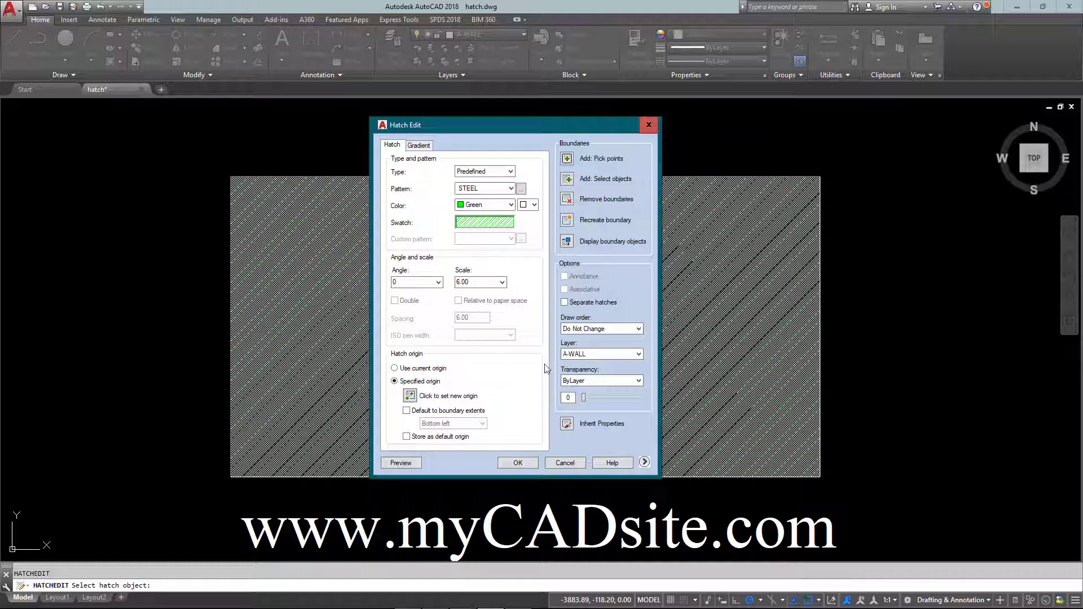
{"action": "left_click", "coordinate": [517, 462]}
{"action": "left_click", "coordinate": [551, 406]}
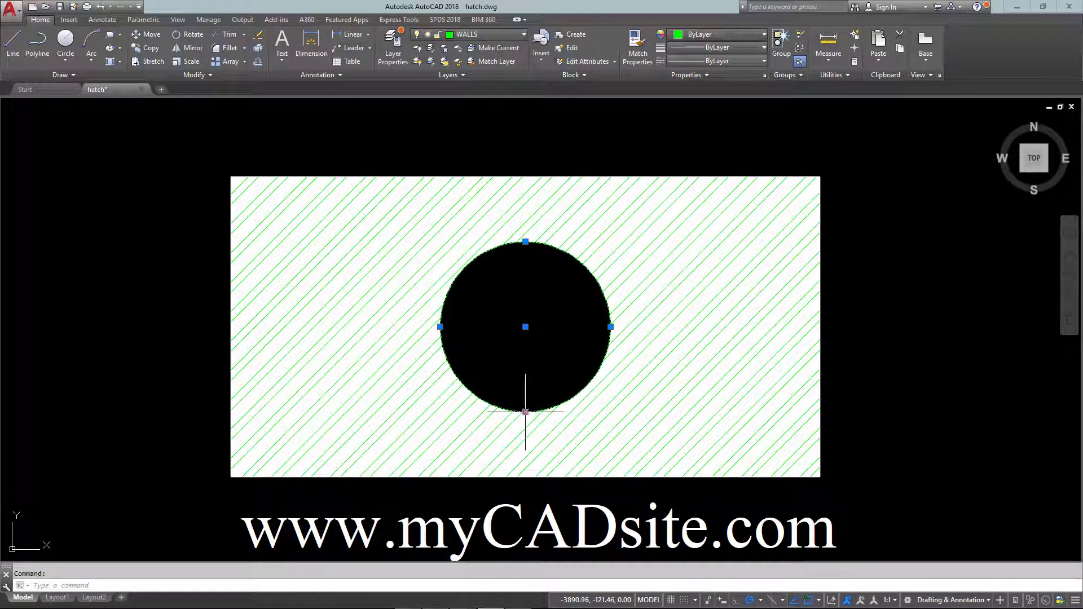
{"action": "left_click", "coordinate": [526, 412]}
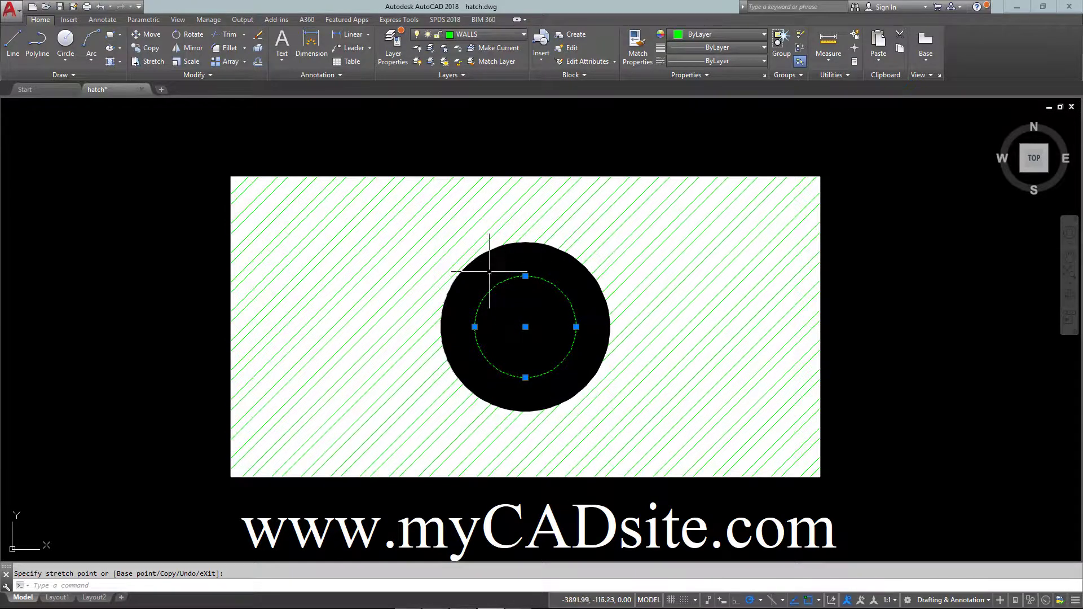
Shrink the circle and delete the old hatch
{"action": "left_click", "coordinate": [521, 372]}
{"action": "left_click", "coordinate": [612, 276]}
{"action": "left_click", "coordinate": [634, 295]}
{"action": "key", "text": "Delete"}
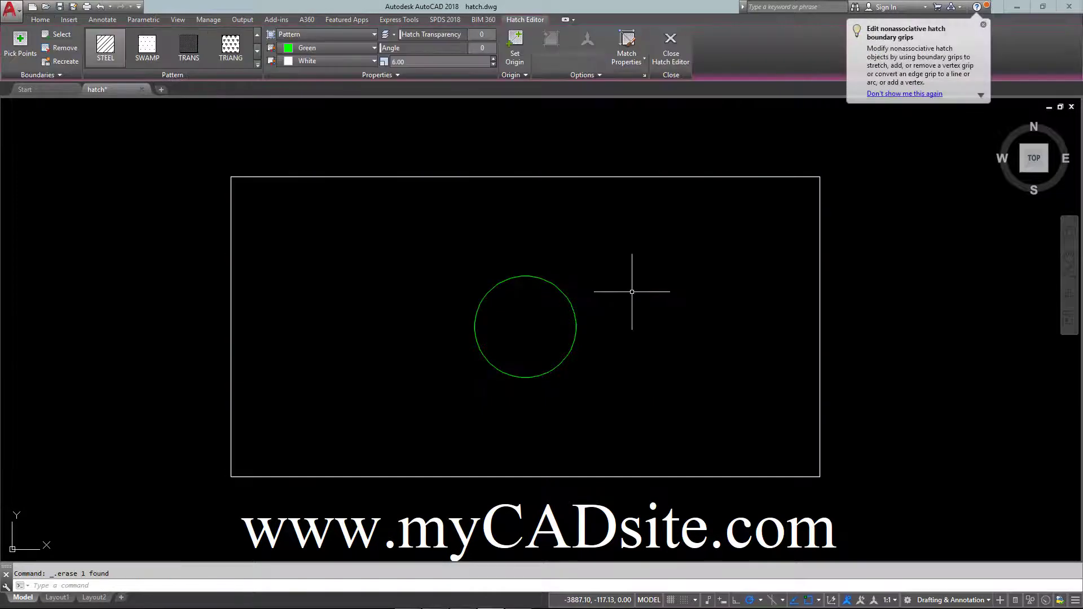
Create a new annotative STEEL hatch at scale 6 filling the rectangle around the circle
{"action": "type", "text": "h"}
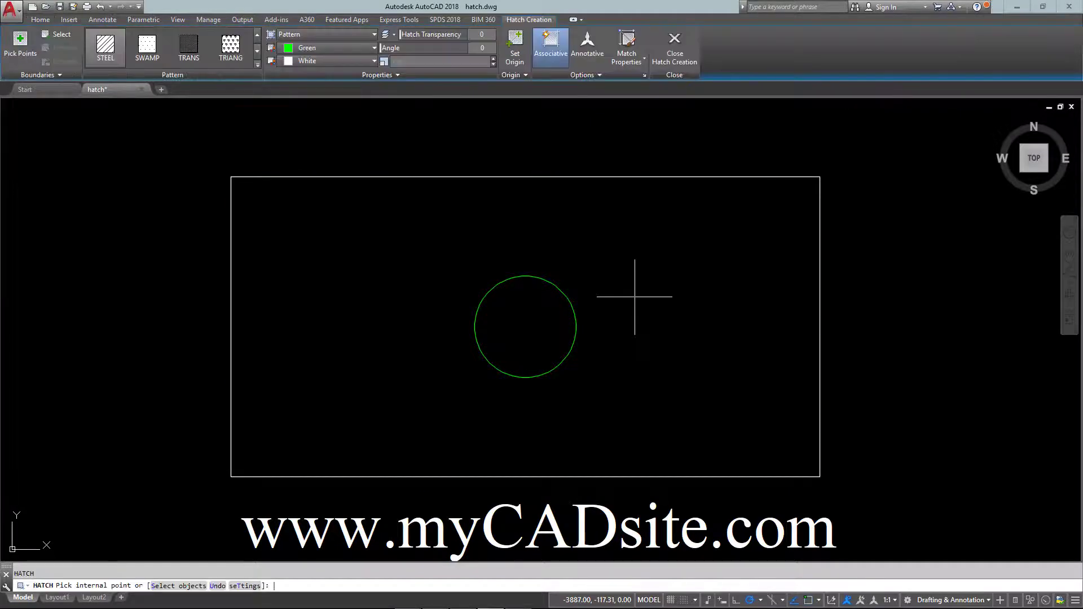
{"action": "key", "text": "Return"}
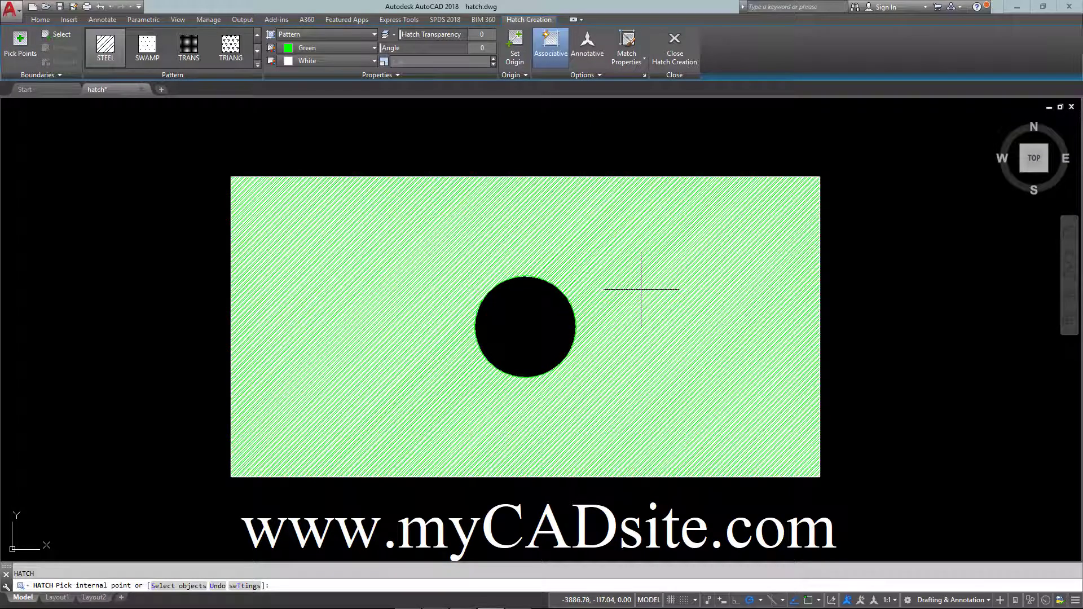
{"action": "type", "text": "t"}
{"action": "key", "text": "Return"}
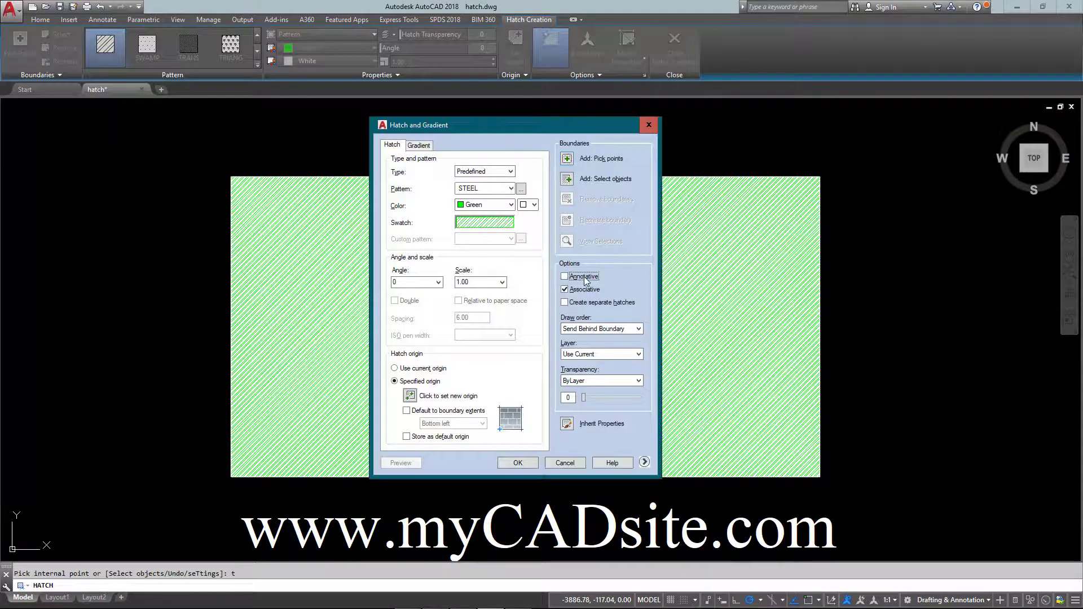
{"action": "left_click", "coordinate": [584, 278]}
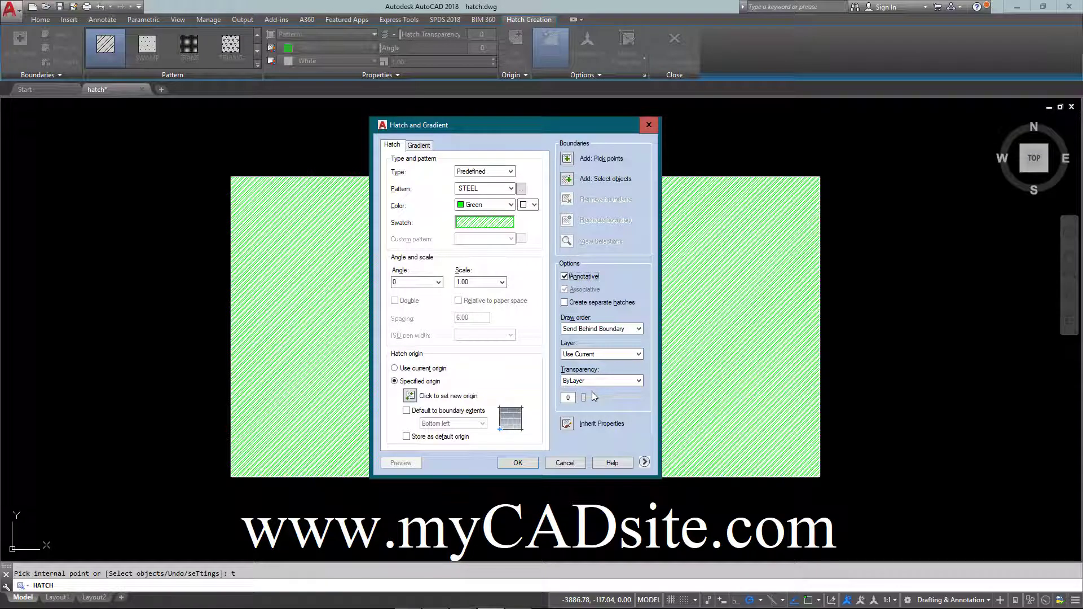
{"action": "left_click", "coordinate": [464, 282]}
{"action": "left_click", "coordinate": [567, 160]}
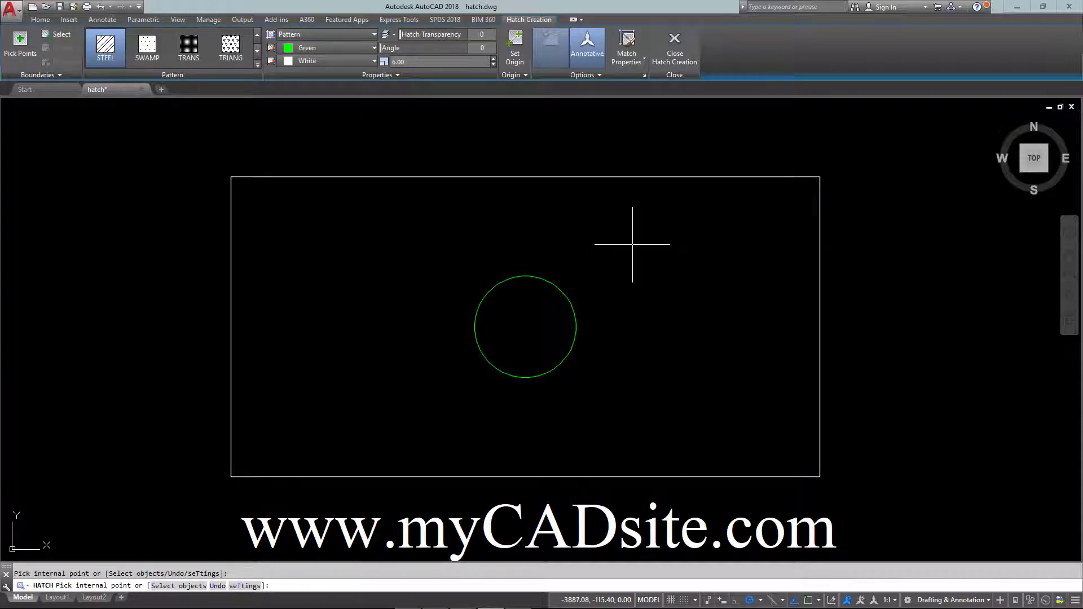
{"action": "left_click", "coordinate": [634, 244]}
{"action": "right_click", "coordinate": [634, 244]}
{"action": "left_click", "coordinate": [643, 250]}
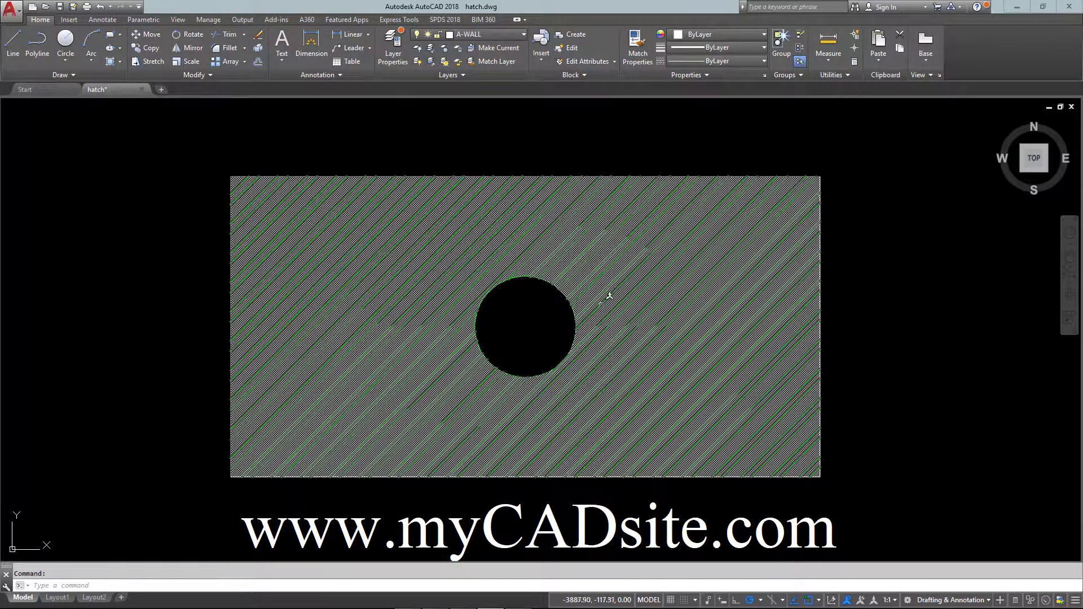
Stretch the circle's right grip to roughly double its radius, so the hatch opening follows
{"action": "left_click", "coordinate": [573, 307]}
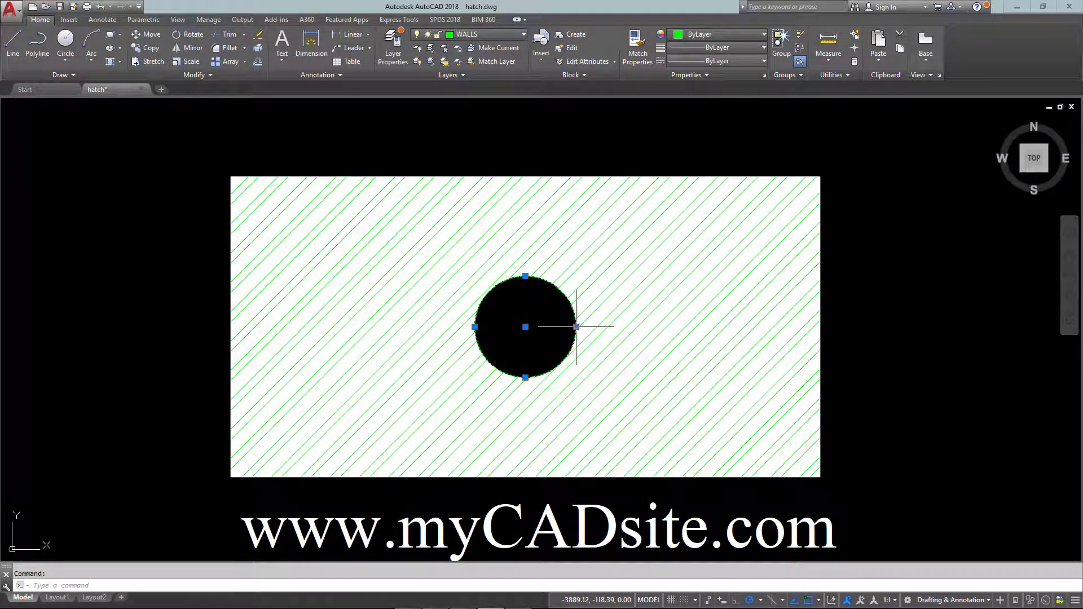
{"action": "left_click", "coordinate": [576, 327]}
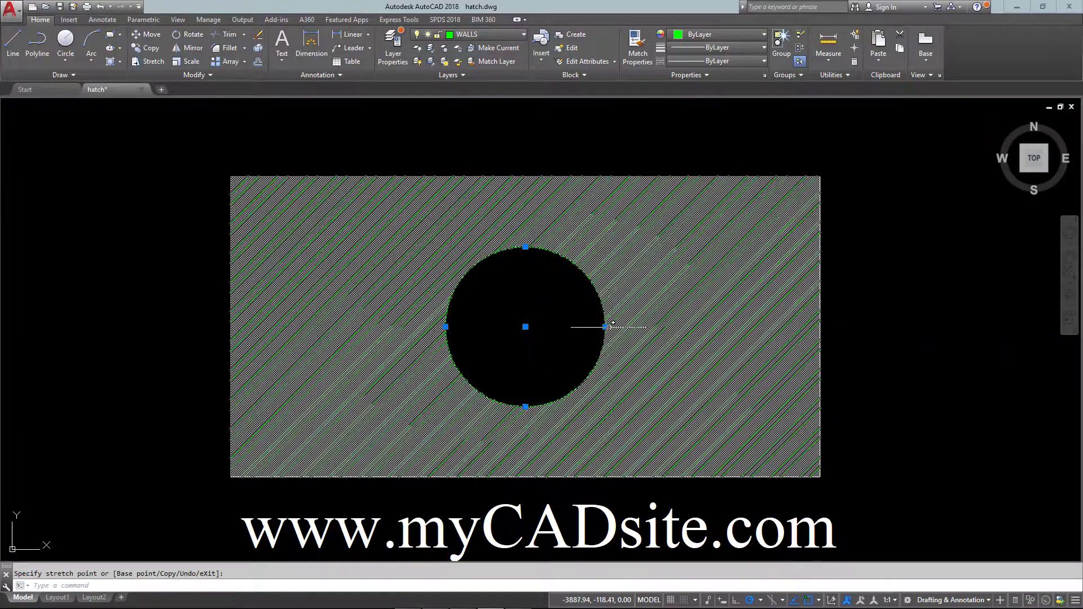
{"action": "left_click", "coordinate": [622, 327]}
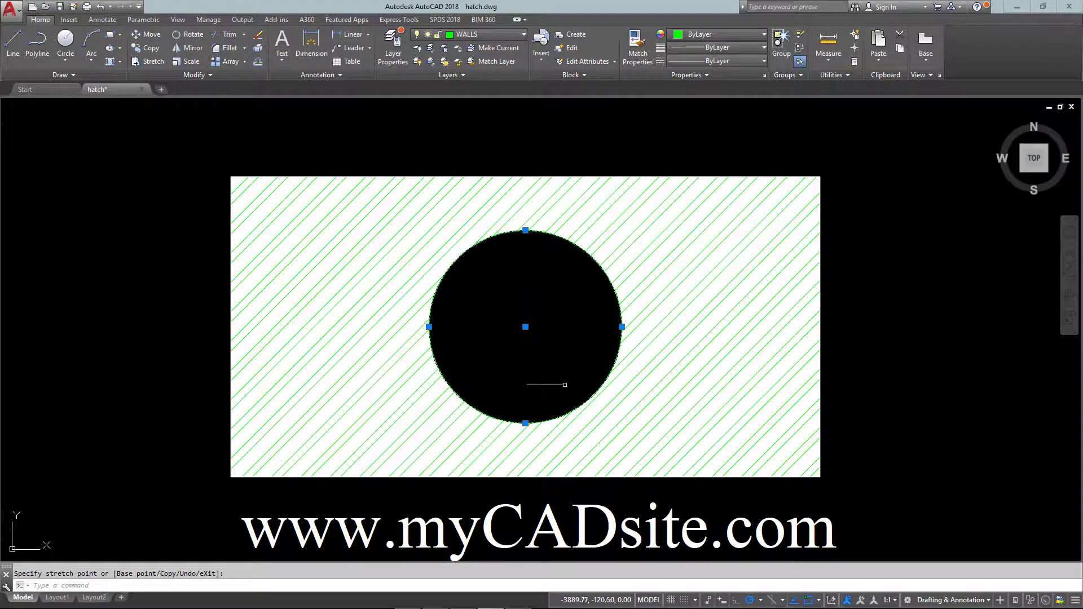
{"action": "left_click", "coordinate": [622, 327]}
{"action": "key", "text": "ctrl+z"}
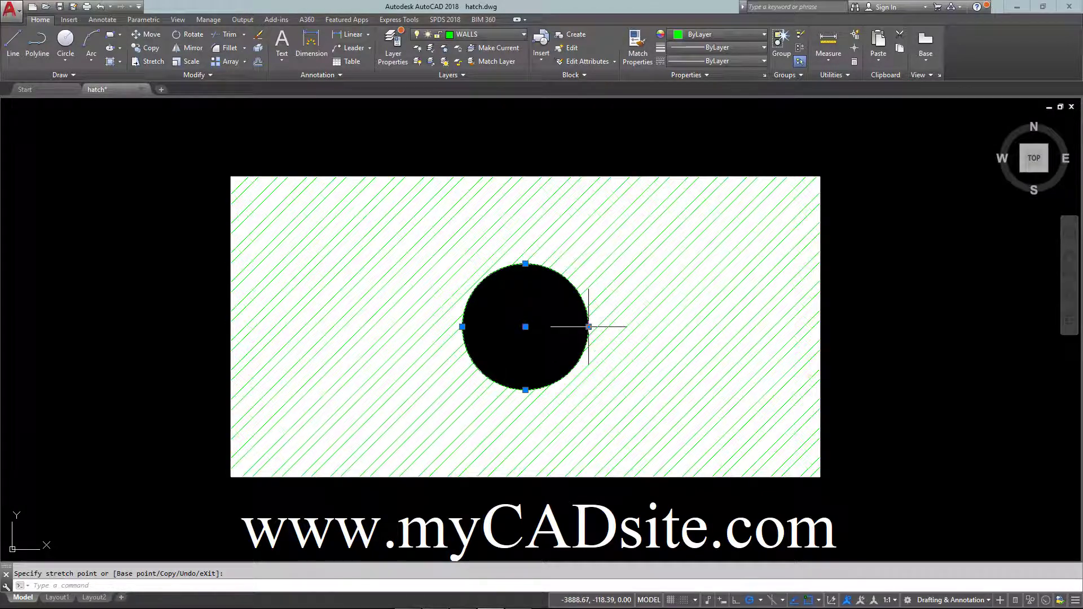
{"action": "left_click", "coordinate": [648, 310]}
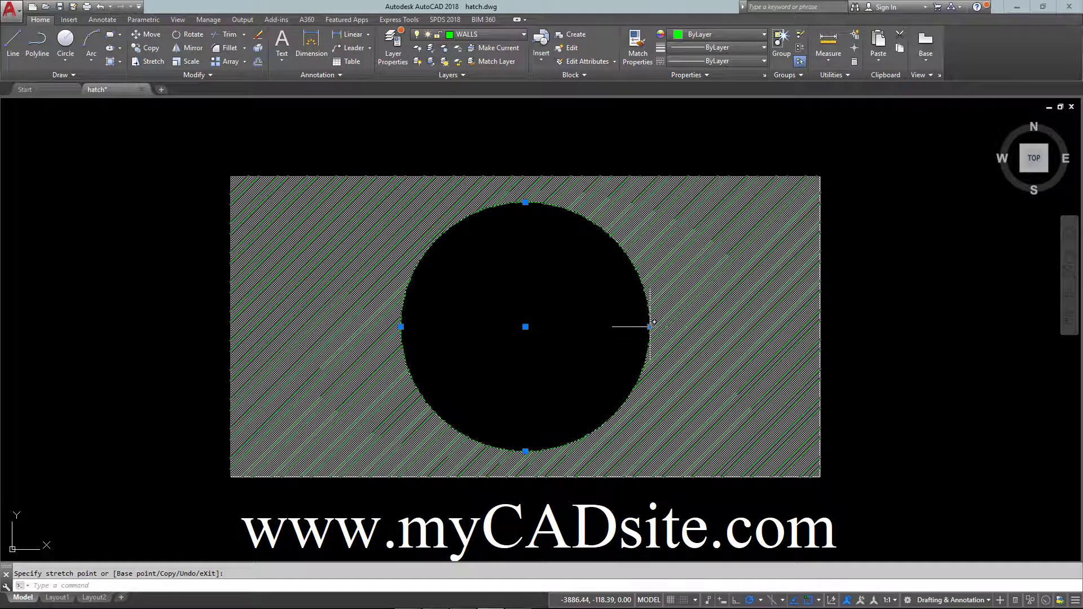
{"action": "key", "text": "Escape"}
{"action": "key", "text": "Escape"}
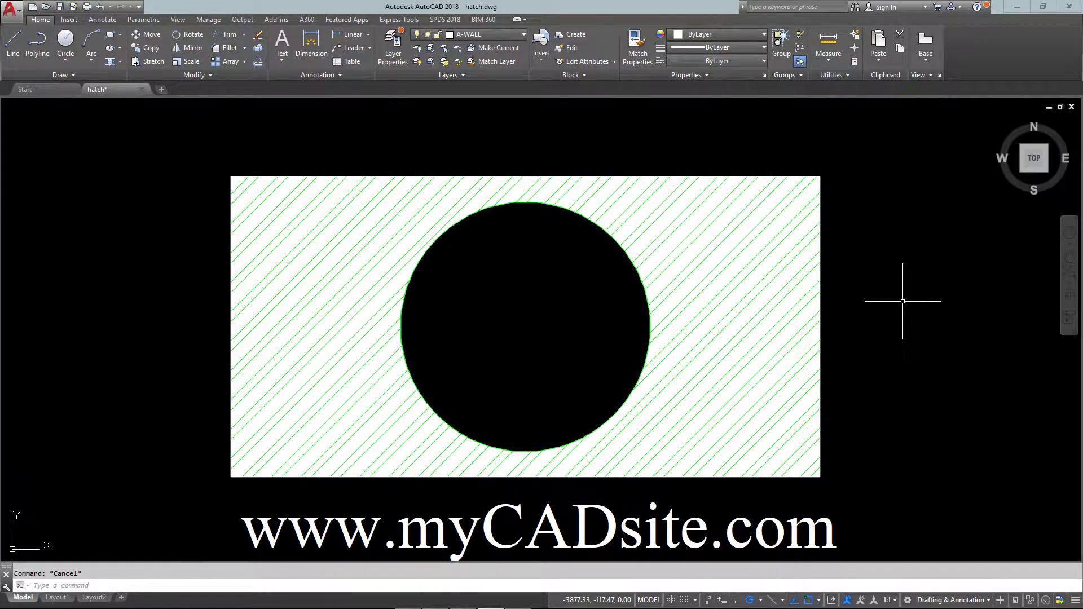
Erase the hatch, circle and rectangle
{"action": "left_click", "coordinate": [610, 164]}
{"action": "left_click", "coordinate": [522, 253]}
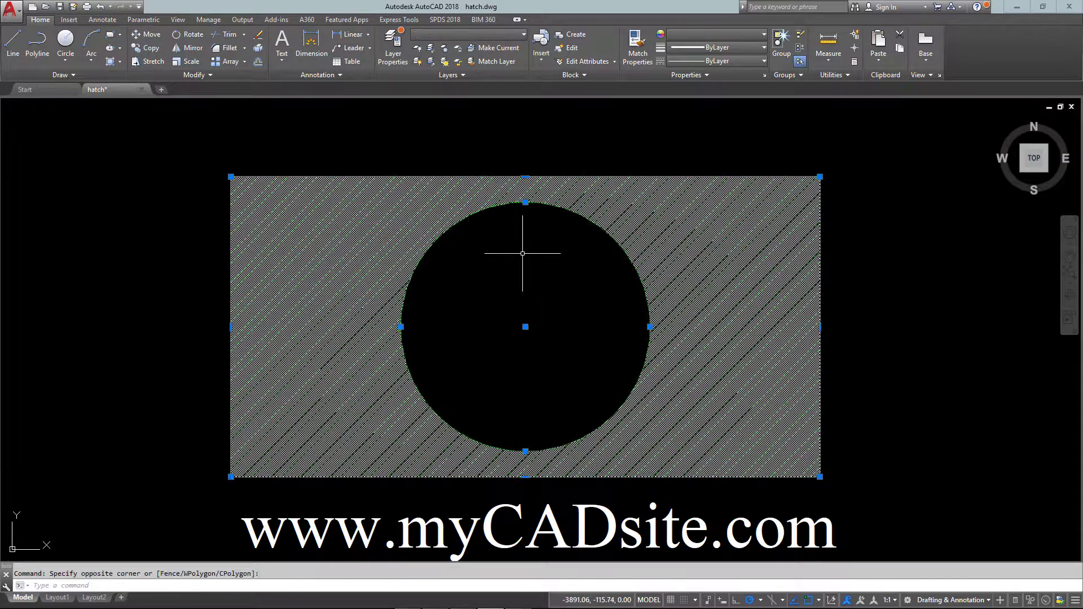
{"action": "key", "text": "Return"}
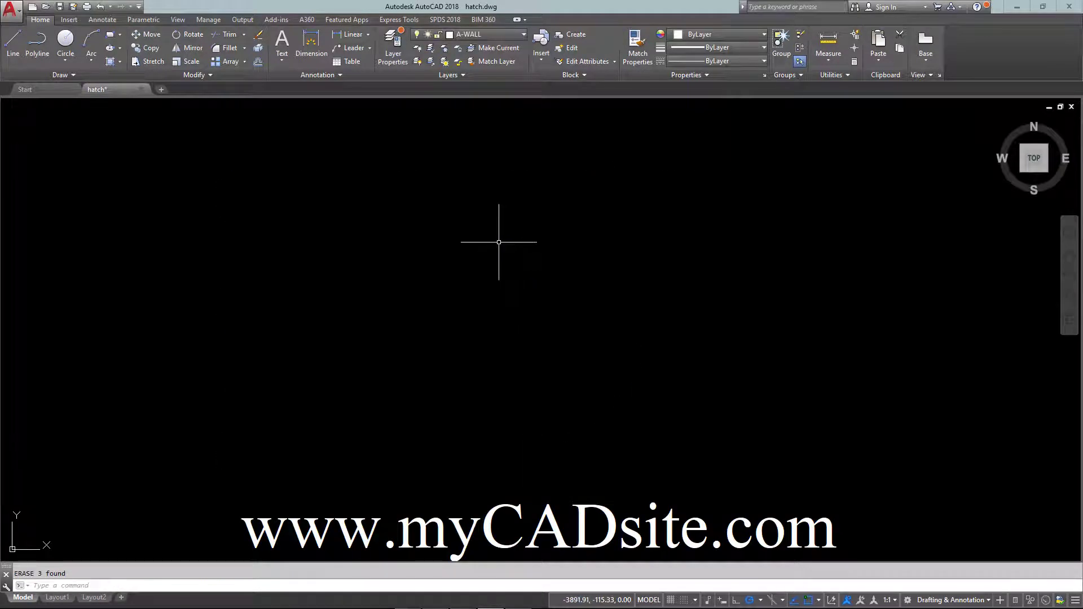
Draw a four-sided outline with the LINE command
{"action": "type", "text": "1"}
{"action": "key", "text": "Return"}
{"action": "left_click", "coordinate": [743, 432]}
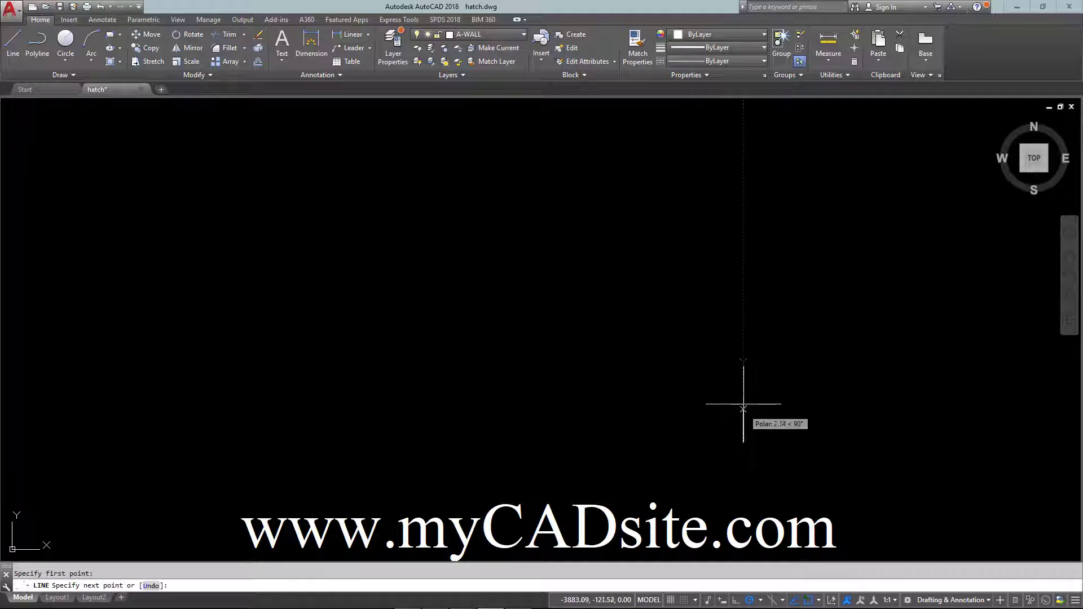
{"action": "left_click", "coordinate": [744, 233]}
{"action": "left_click", "coordinate": [447, 241]}
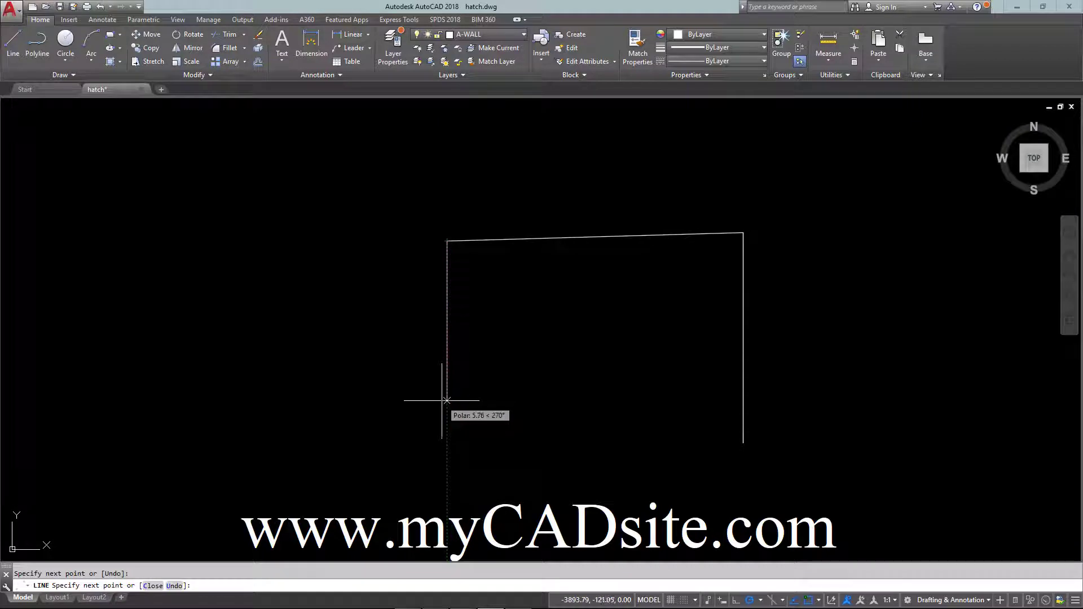
{"action": "left_click", "coordinate": [447, 423]}
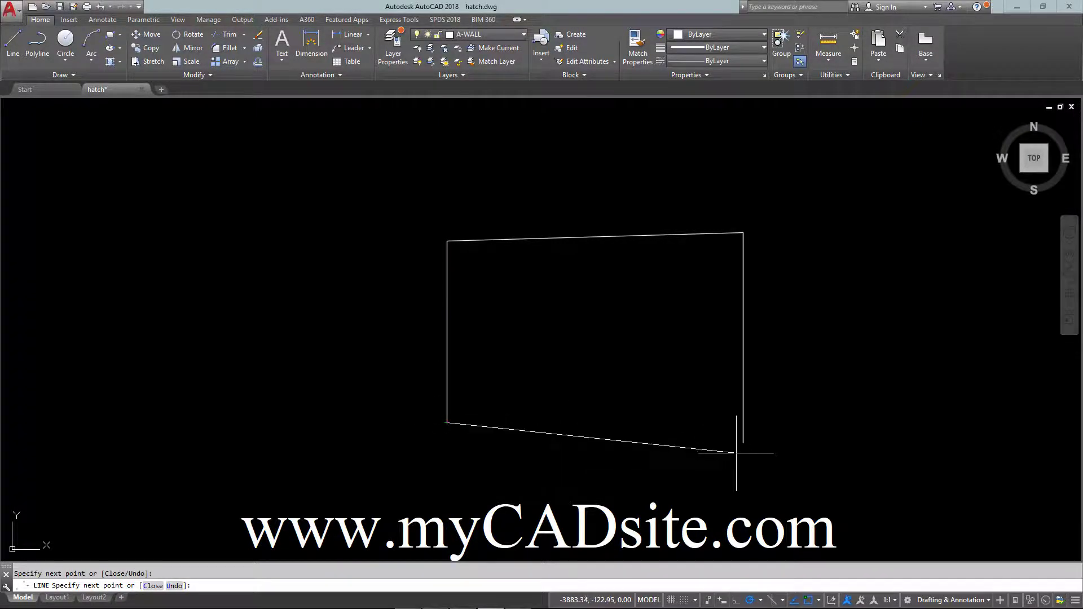
{"action": "scroll", "coordinate": [739, 452], "scroll_direction": "up", "scroll_amount": 4}
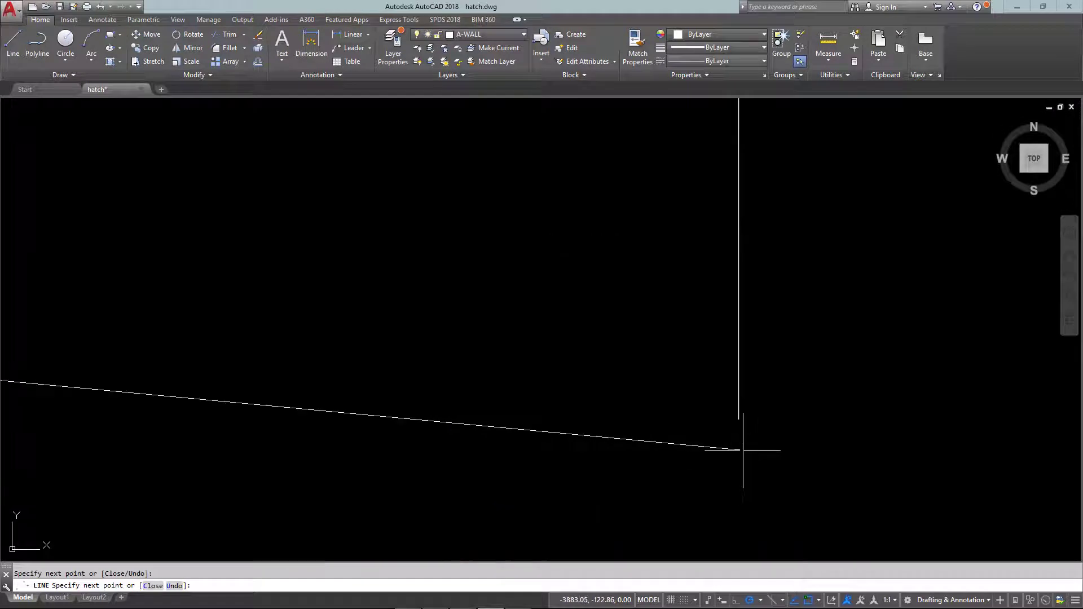
{"action": "key", "text": "Escape"}
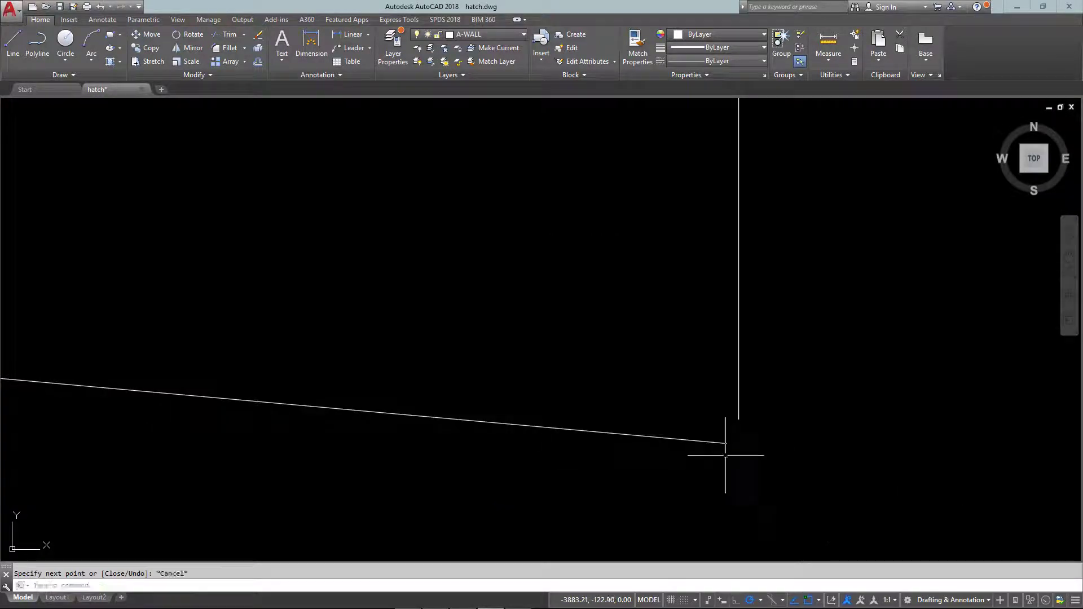
{"action": "scroll", "coordinate": [664, 388], "scroll_direction": "down", "scroll_amount": 4}
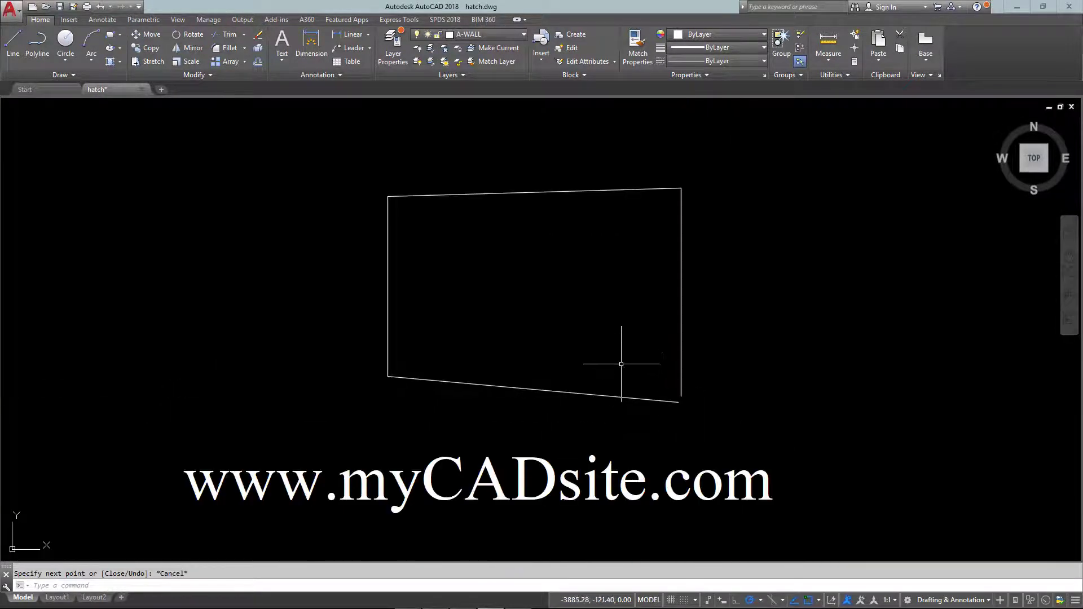
Zoom to the drawing extents with Z, E
{"action": "type", "text": "z"}
{"action": "key", "text": "Return"}
{"action": "type", "text": "e"}
{"action": "key", "text": "Return"}
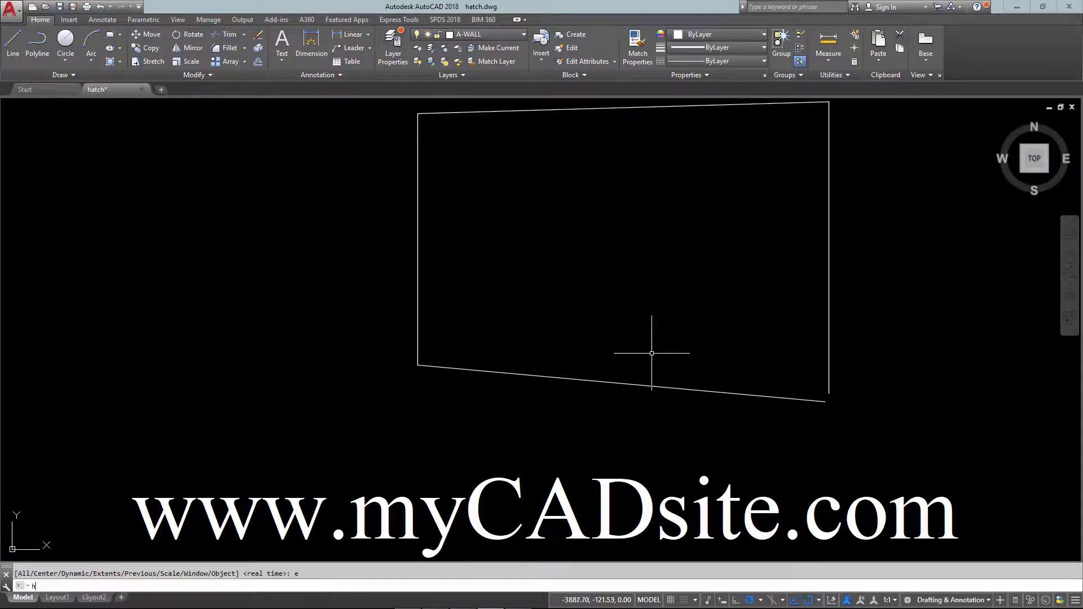
Try hatching inside the outline and show the boundary error details revealing the corner gap
{"action": "key", "text": "Return"}
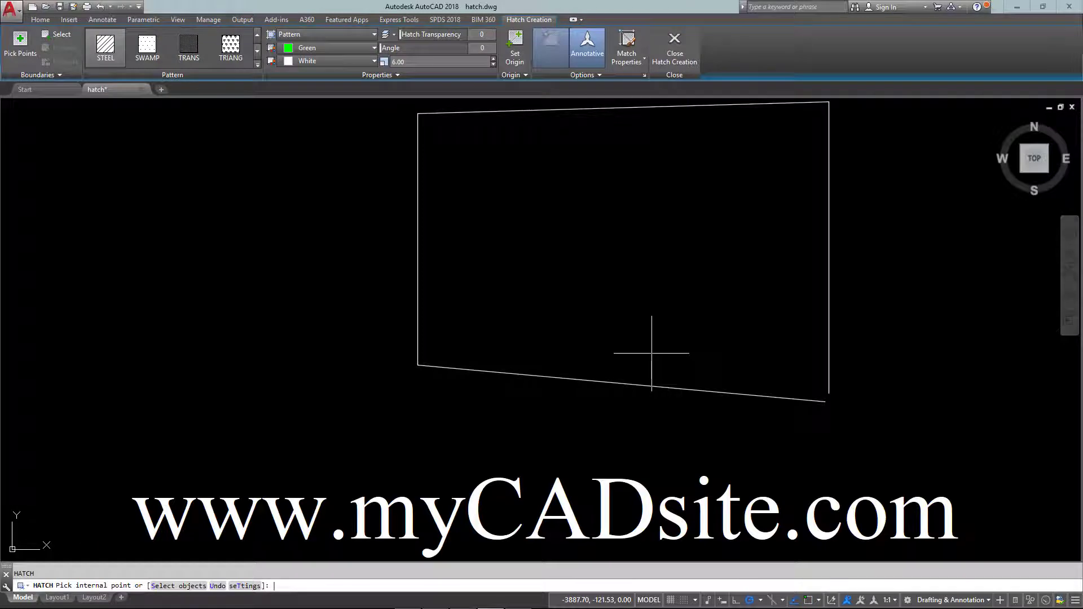
{"action": "left_click", "coordinate": [635, 313]}
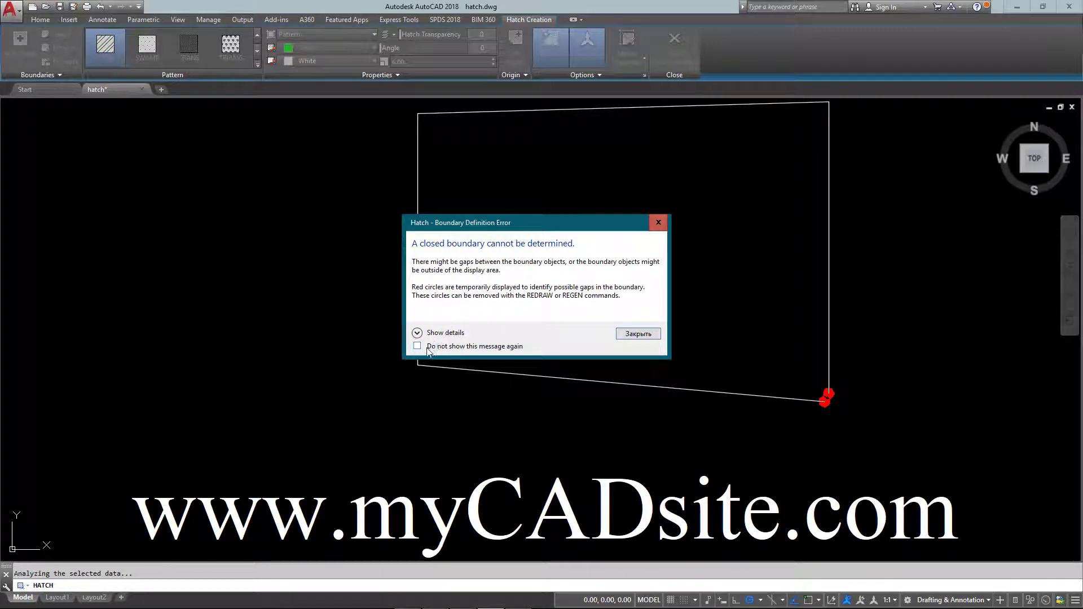
{"action": "left_click", "coordinate": [418, 334]}
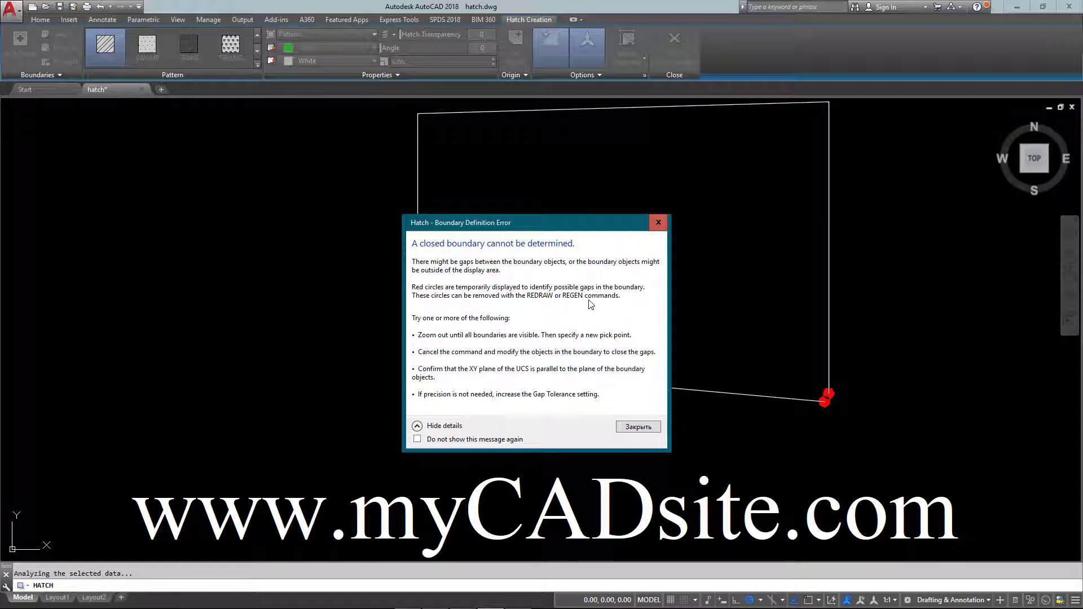
Dismiss the error and snap the sloped bottom line's endpoint onto the vertical line's end
{"action": "left_click", "coordinate": [637, 427]}
{"action": "key", "text": "Escape"}
{"action": "scroll", "coordinate": [846, 402], "scroll_direction": "up", "scroll_amount": 4}
{"action": "left_click", "coordinate": [768, 400]}
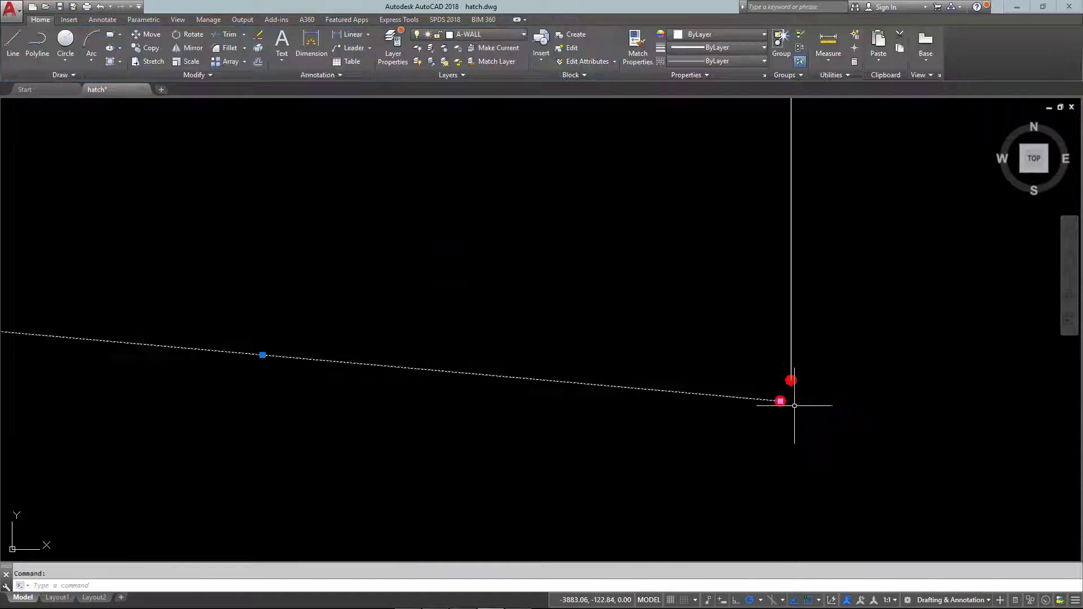
{"action": "left_click", "coordinate": [781, 401]}
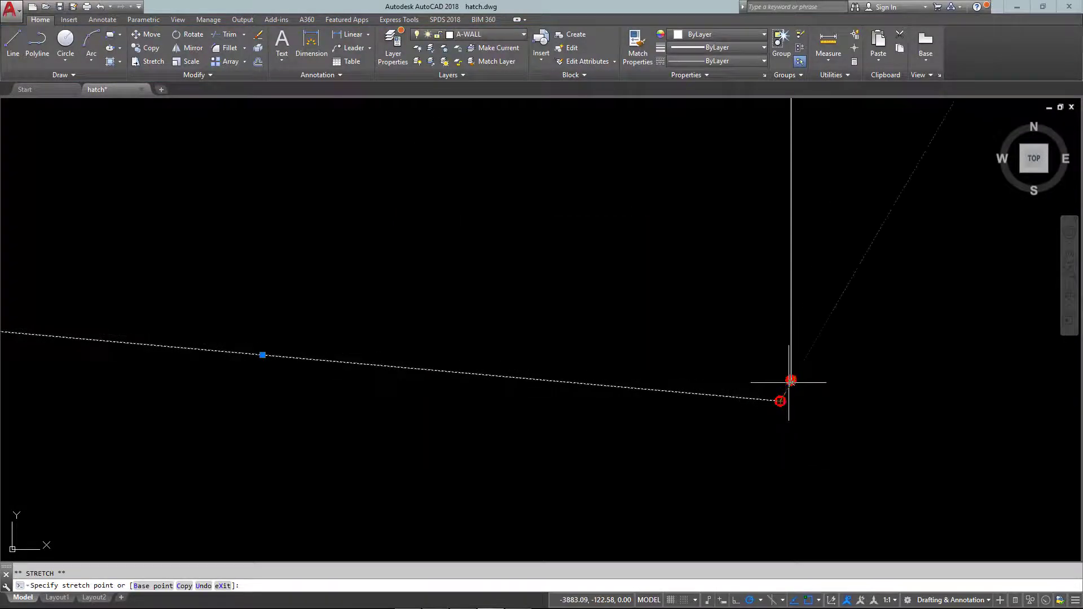
{"action": "left_click", "coordinate": [791, 382]}
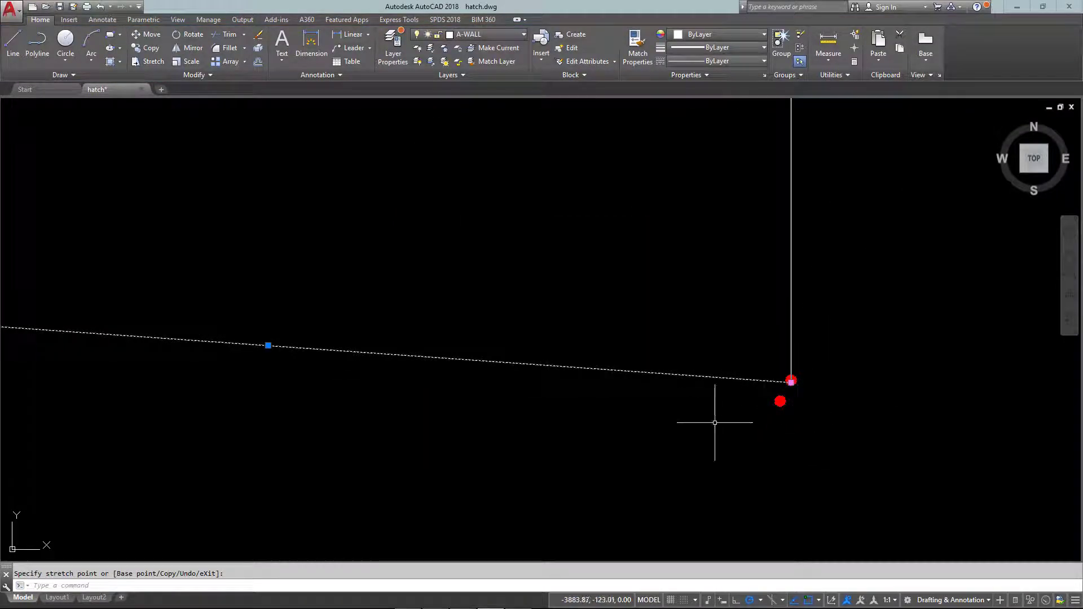
{"action": "key", "text": "Escape"}
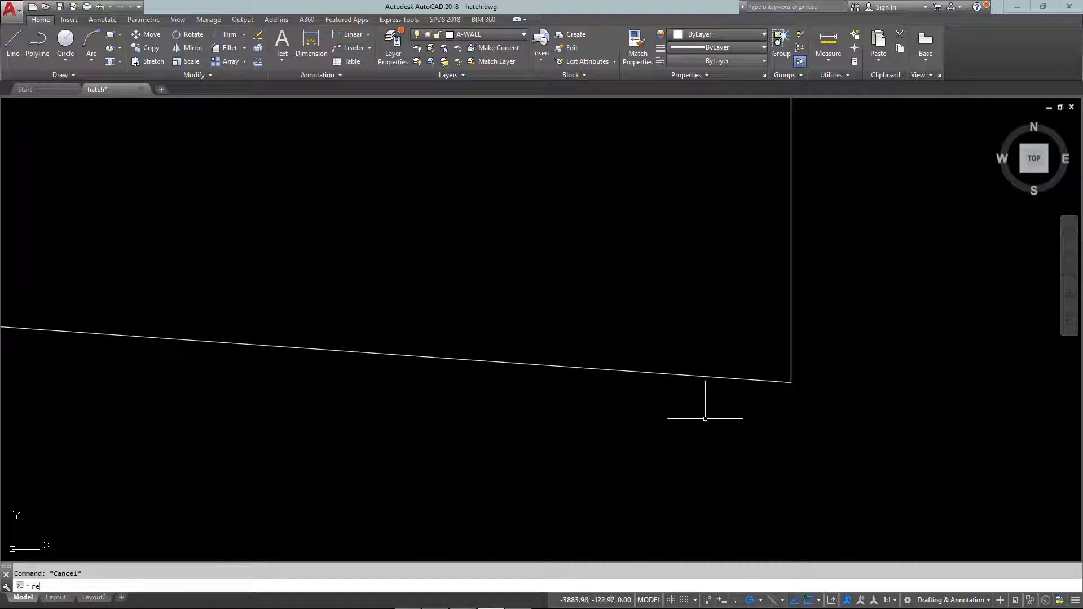
{"action": "key", "text": "Return"}
Check the closed corner, clear gap markers with REGEN, and restart HATCH
{"action": "scroll", "coordinate": [807, 379], "scroll_direction": "up", "scroll_amount": 4}
{"action": "left_click", "coordinate": [737, 370]}
{"action": "left_click", "coordinate": [768, 386]}
{"action": "left_click", "coordinate": [768, 381]}
{"action": "key", "text": "Escape"}
{"action": "key", "text": "Escape"}
{"action": "scroll", "coordinate": [660, 384], "scroll_direction": "down", "scroll_amount": 4}
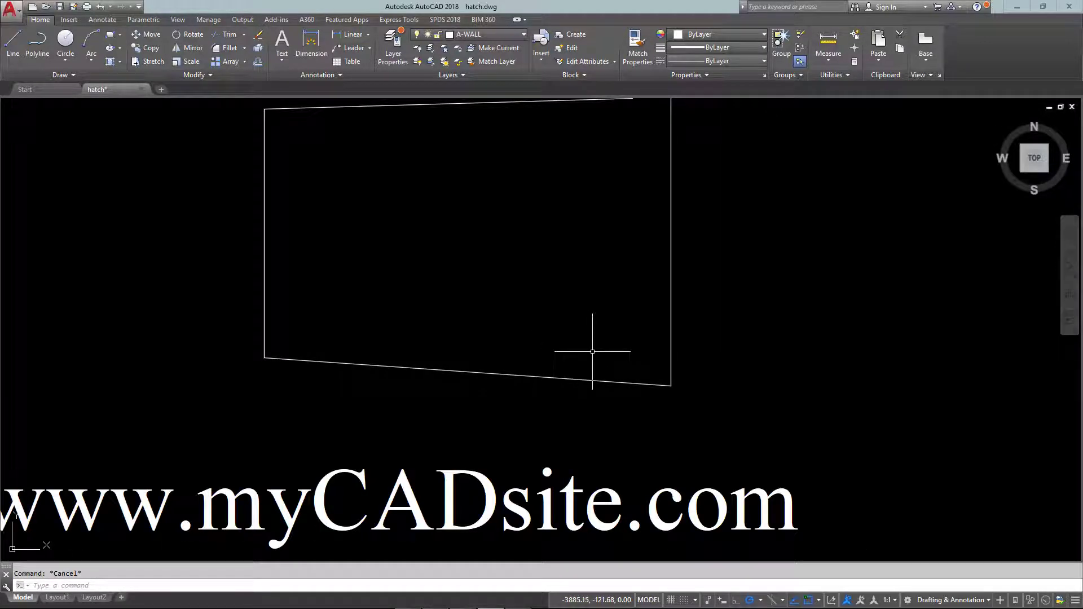
{"action": "type", "text": "regen"}
{"action": "key", "text": "Return"}
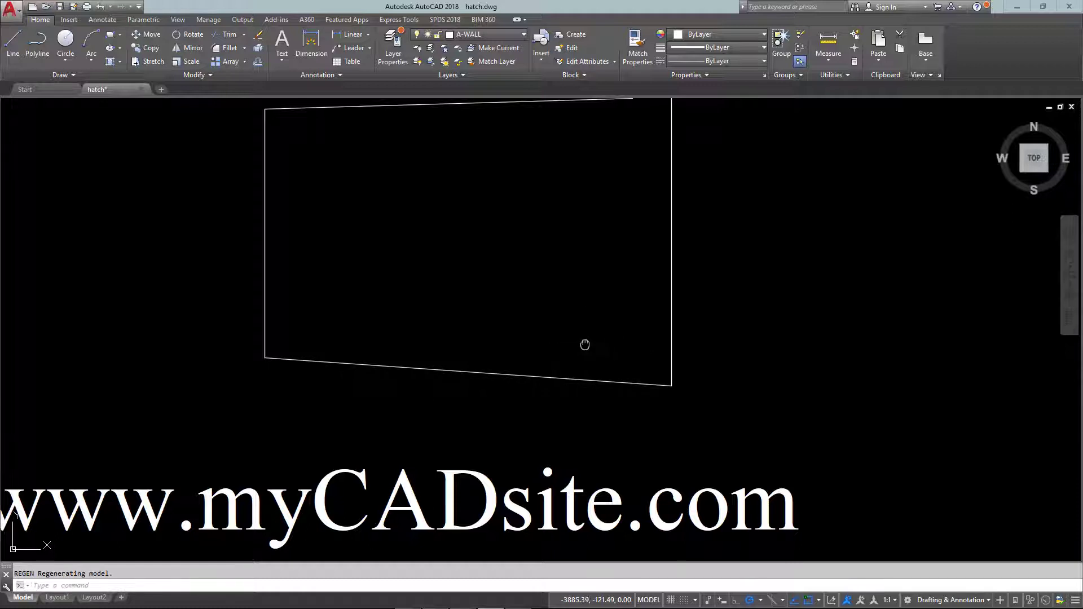
{"action": "middle_click_drag", "start_coordinate": [587, 348], "coordinate": [642, 416]}
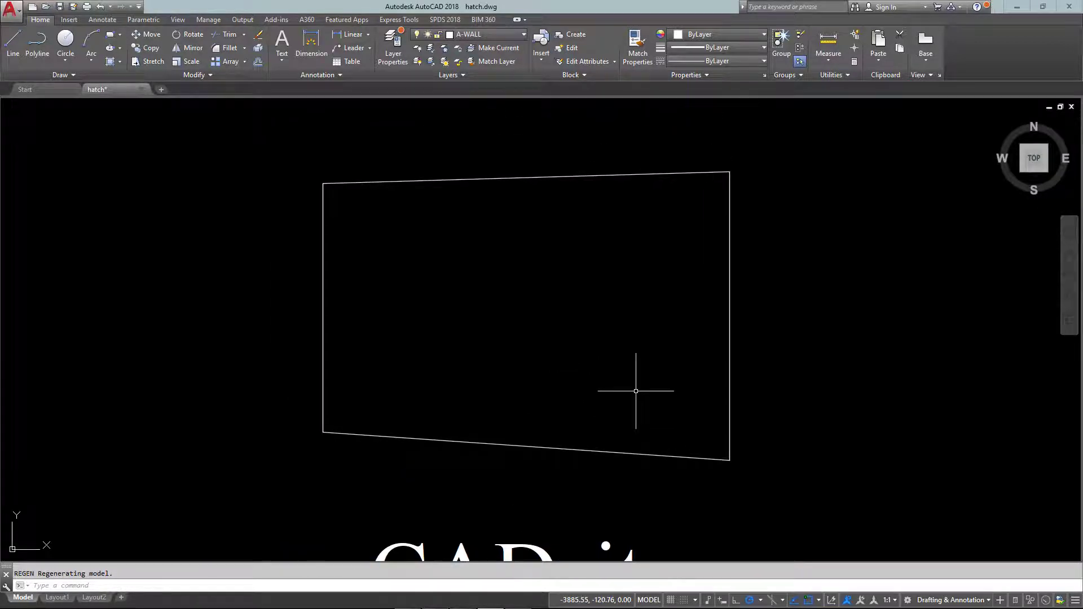
{"action": "type", "text": "h"}
{"action": "key", "text": "Return"}
Place the green STEEL hatch inside the closed outline, then erase it
{"action": "left_click", "coordinate": [608, 339]}
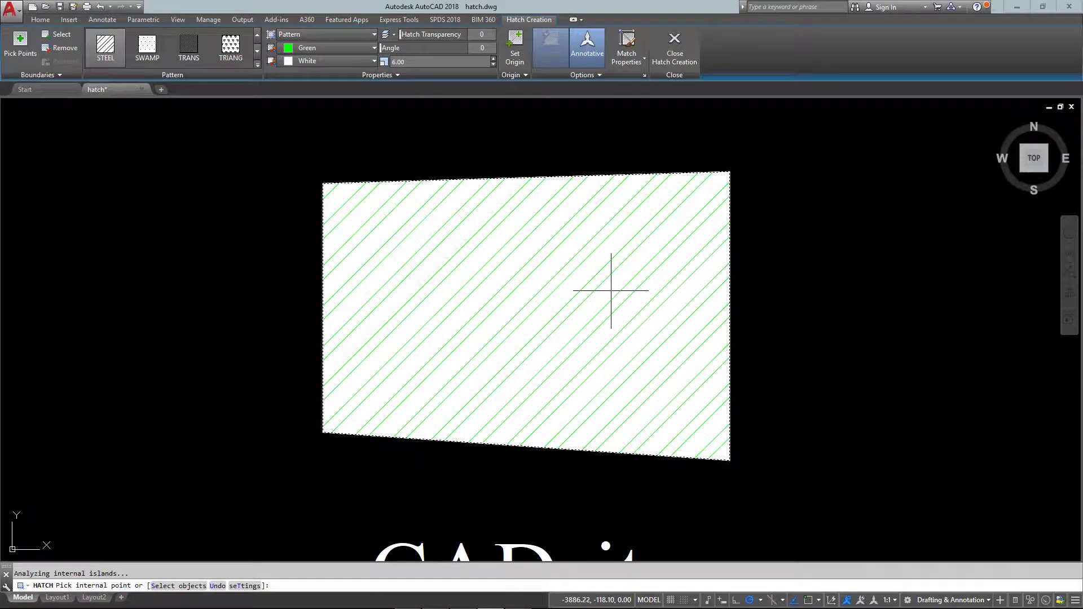
{"action": "key", "text": "Return"}
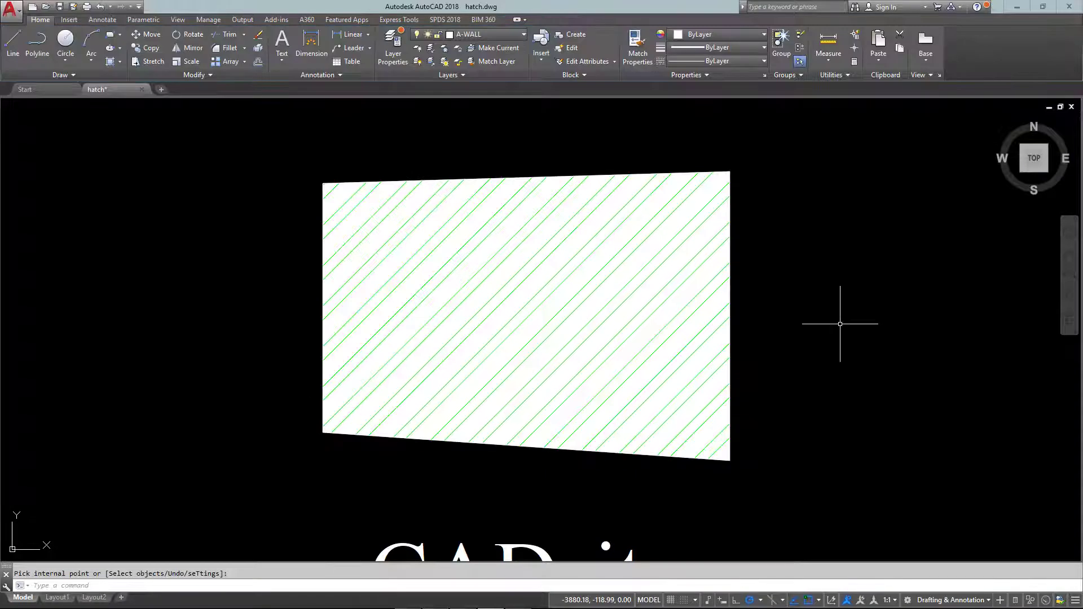
{"action": "left_click", "coordinate": [674, 304]}
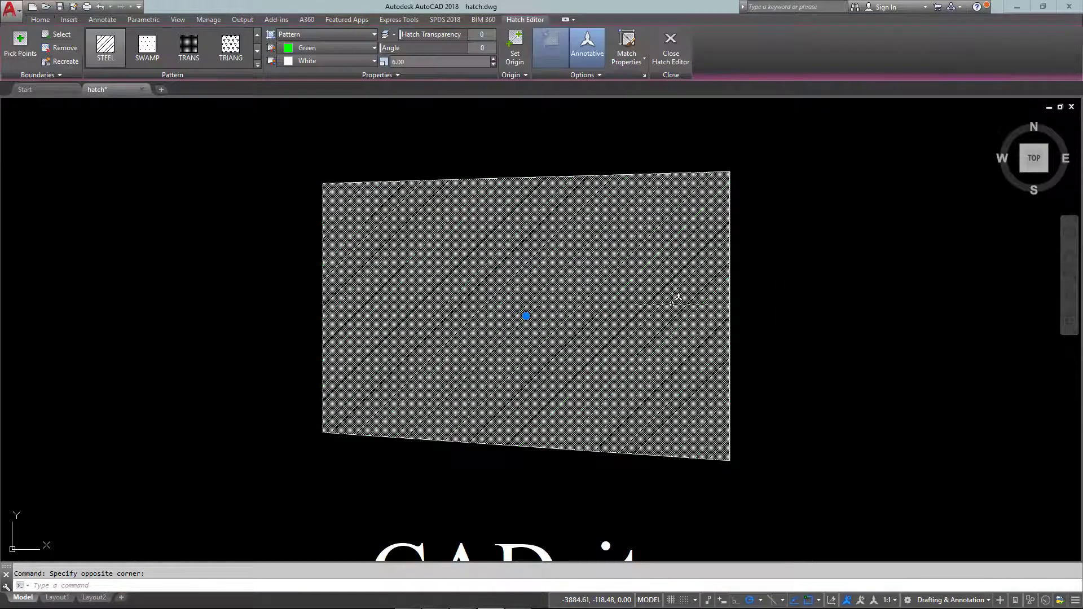
{"action": "key", "text": "Return"}
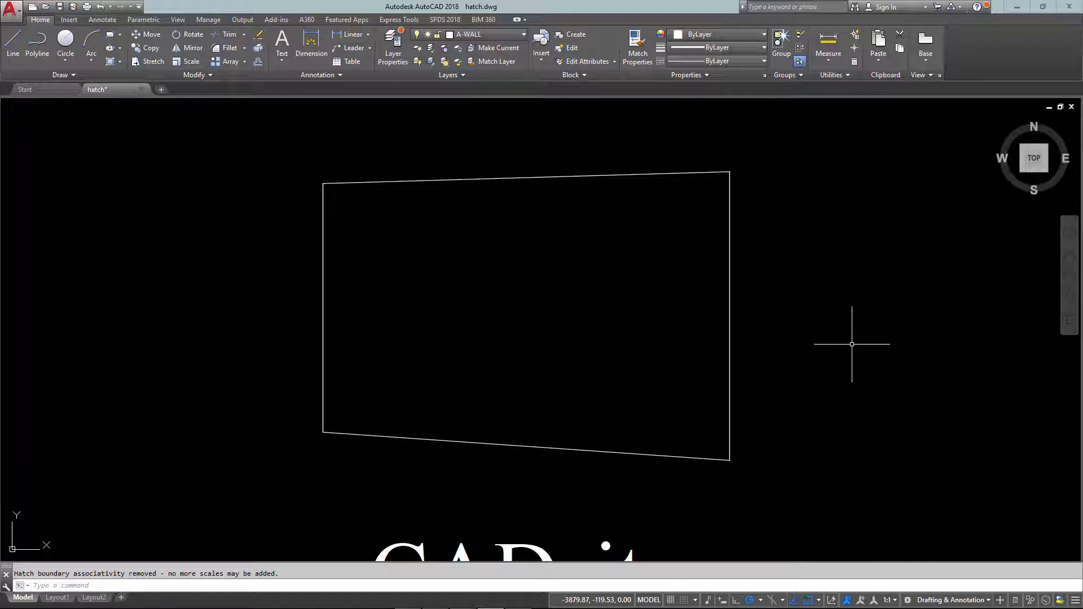
Draw a circle inside the rectangular outline
{"action": "key", "text": "Return"}
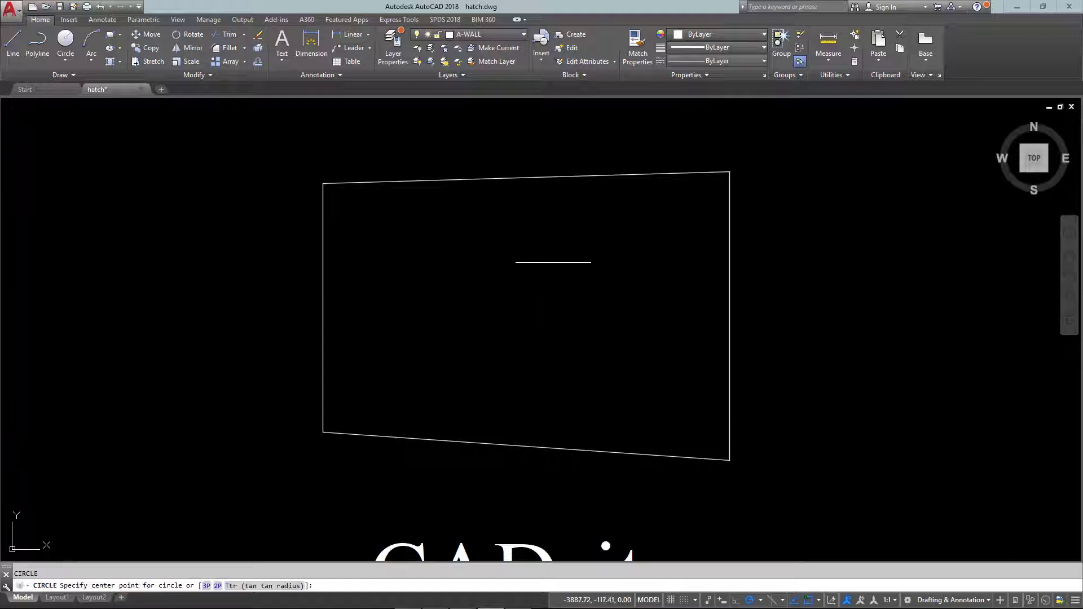
{"action": "left_click", "coordinate": [526, 305]}
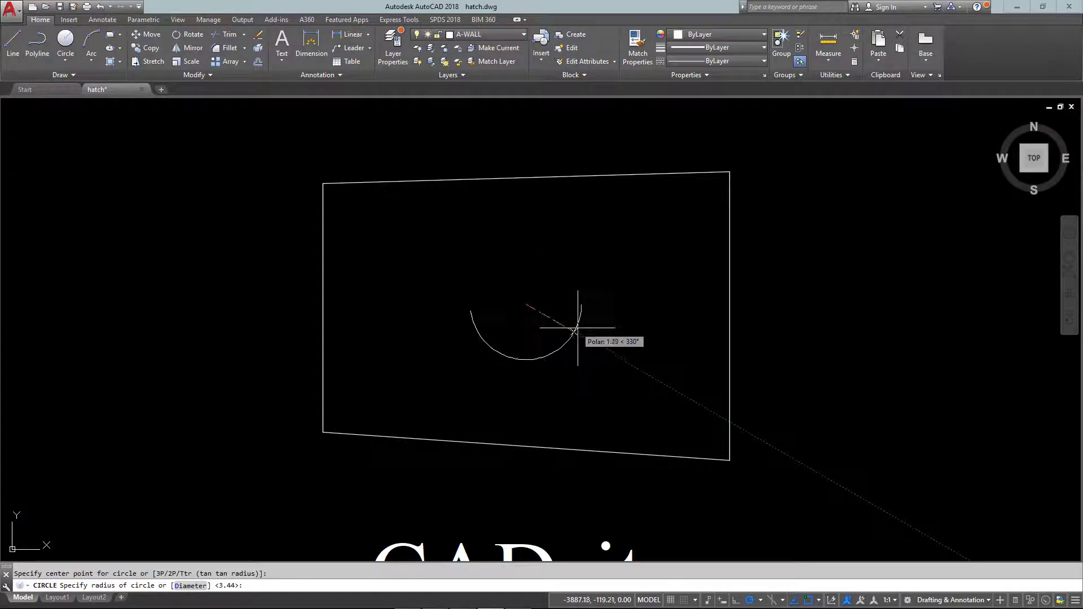
{"action": "left_click", "coordinate": [580, 326]}
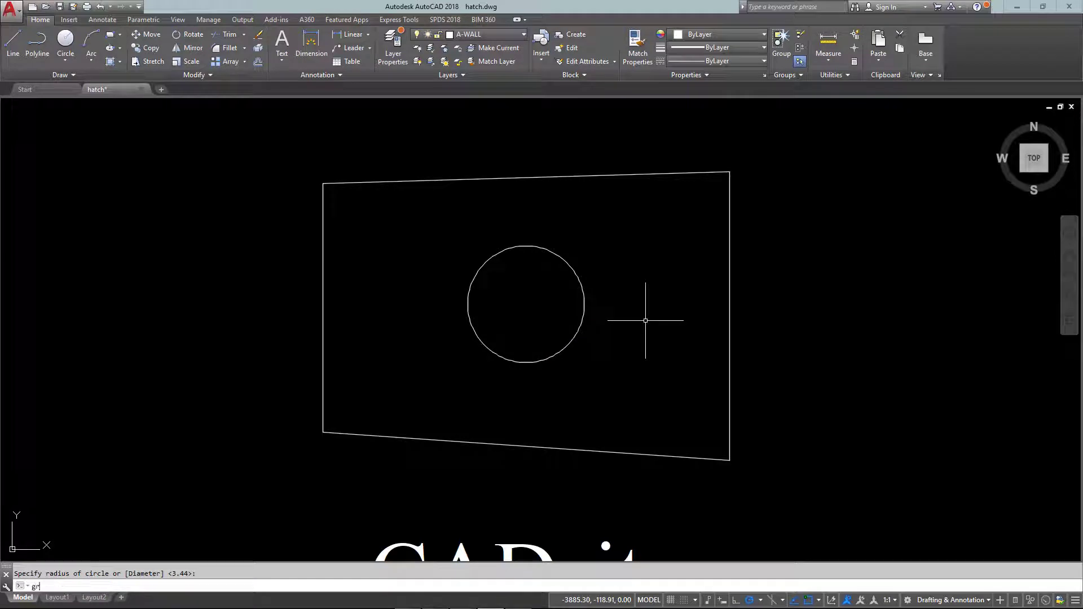
Fill the area around the circle with a GR_HEMISP blue-to-yellow gradient, after trying cylindrical and linear
{"action": "type", "text": "gradi"}
{"action": "key", "text": "Return"}
{"action": "left_click", "coordinate": [645, 321]}
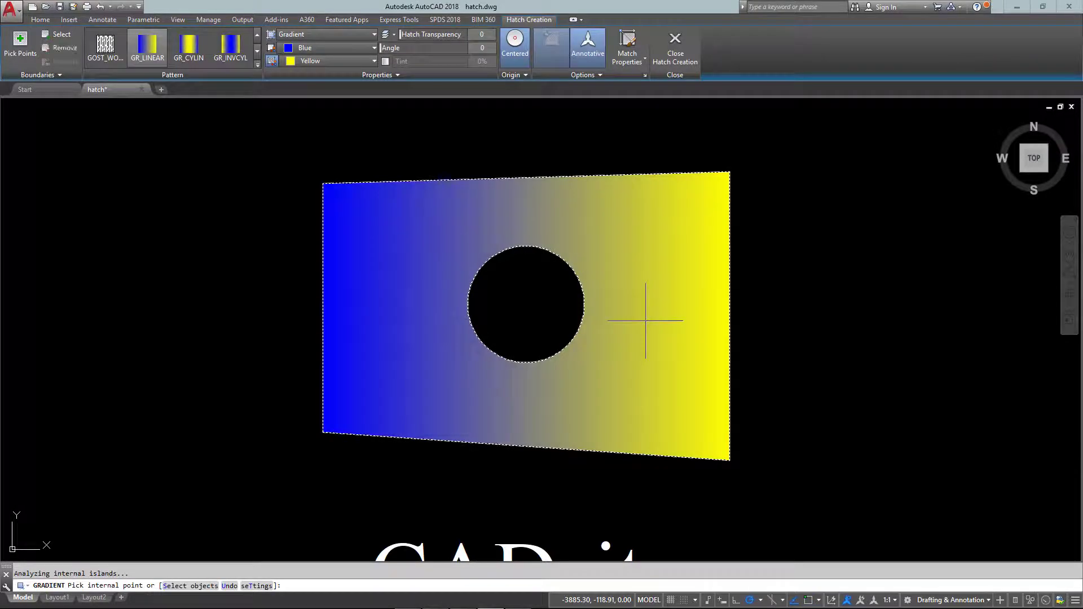
{"action": "left_click", "coordinate": [189, 46]}
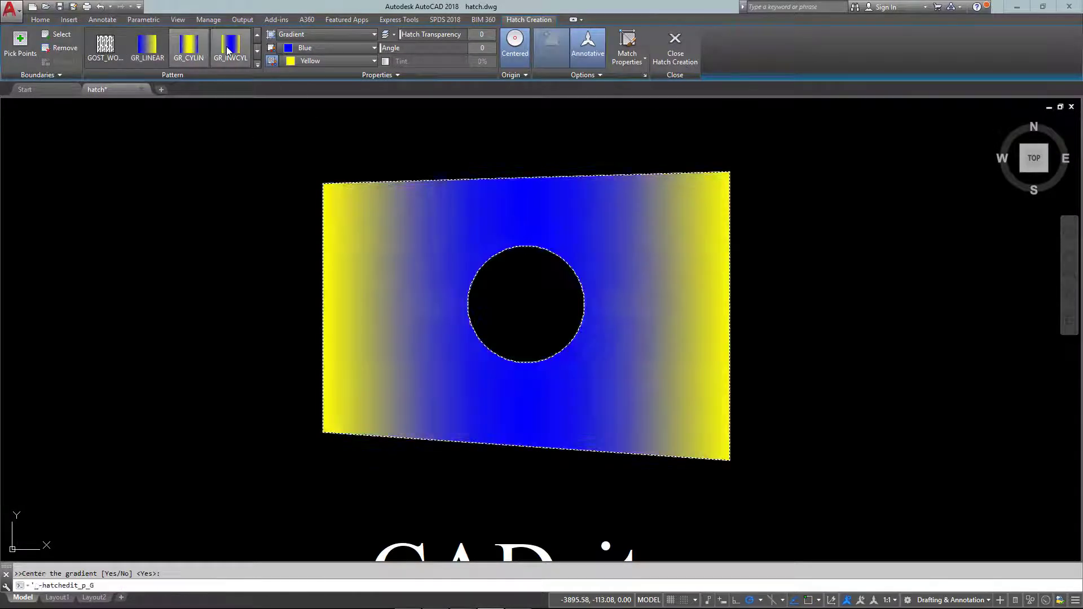
{"action": "left_click", "coordinate": [228, 50]}
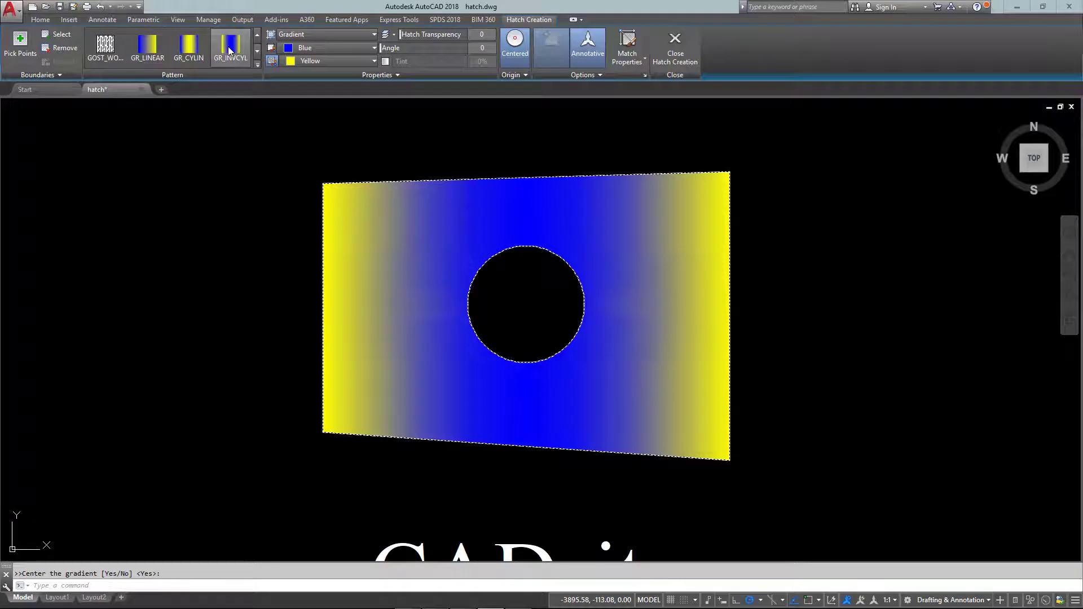
{"action": "left_click", "coordinate": [160, 56]}
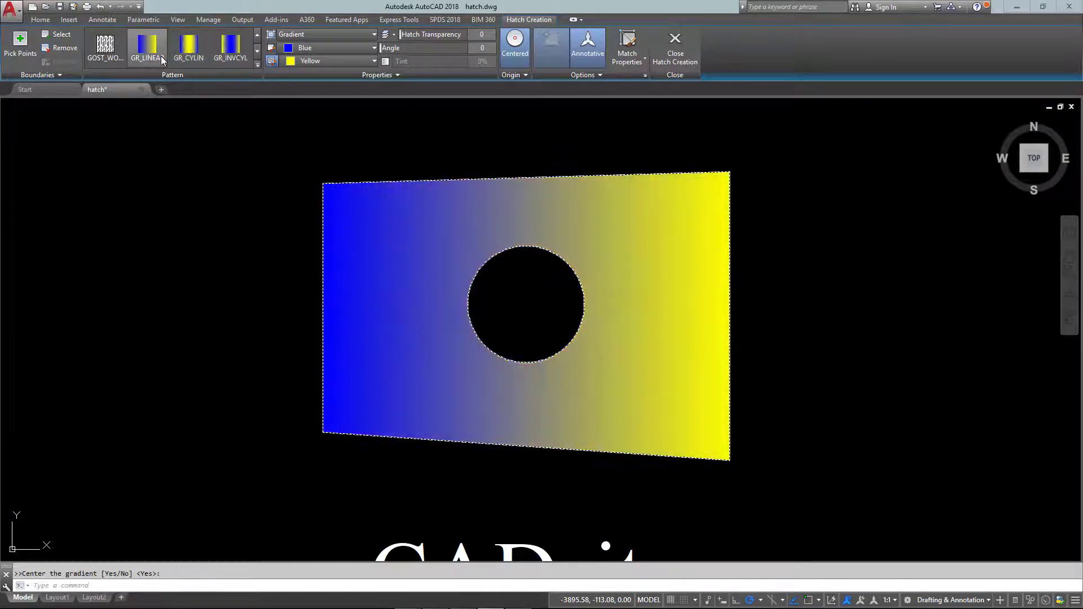
{"action": "left_click", "coordinate": [257, 50]}
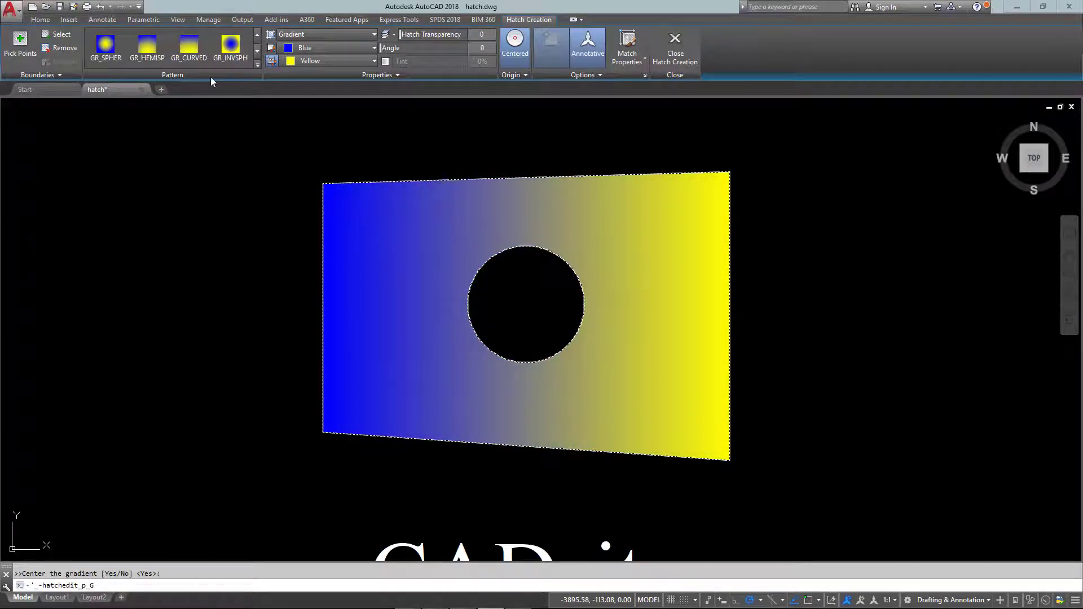
{"action": "left_click", "coordinate": [162, 49]}
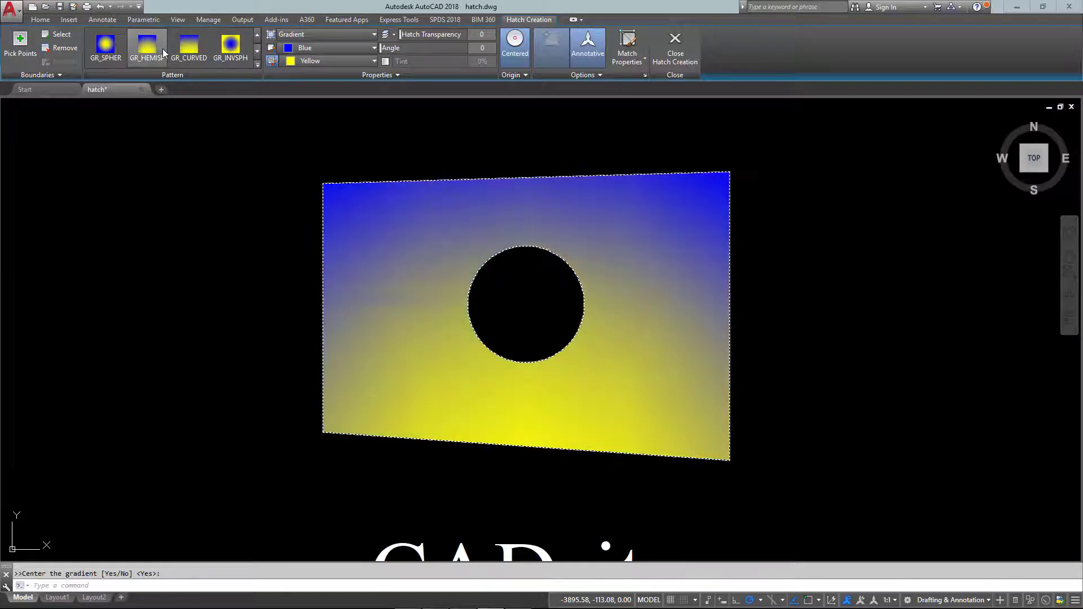
Set the centred gradient colours to blue 94,103,175 and pink 209,156,199 and finish the fill
{"action": "left_click", "coordinate": [316, 48]}
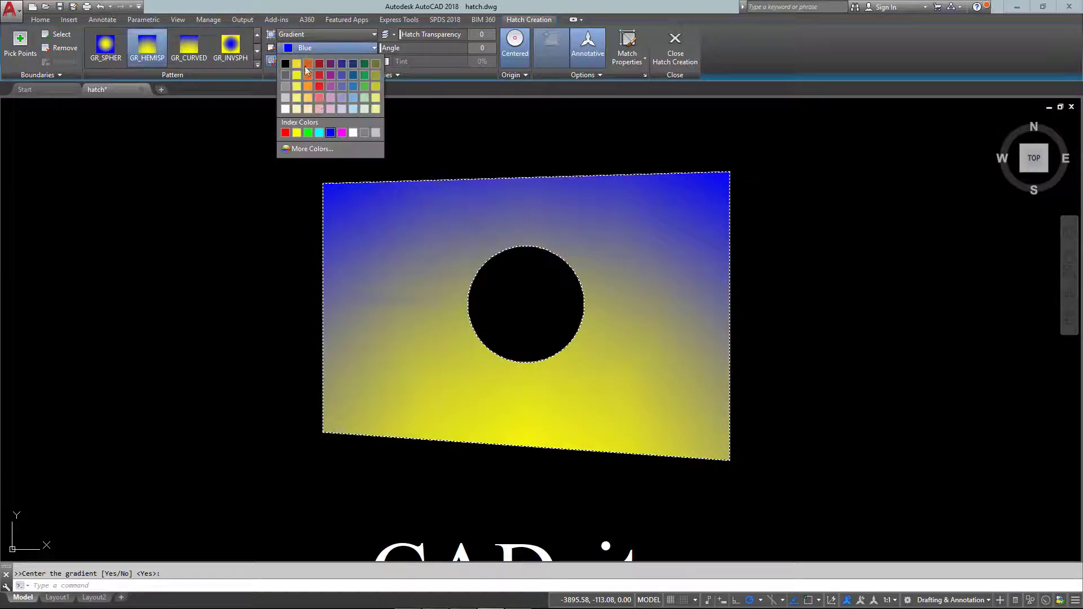
{"action": "left_click", "coordinate": [319, 98]}
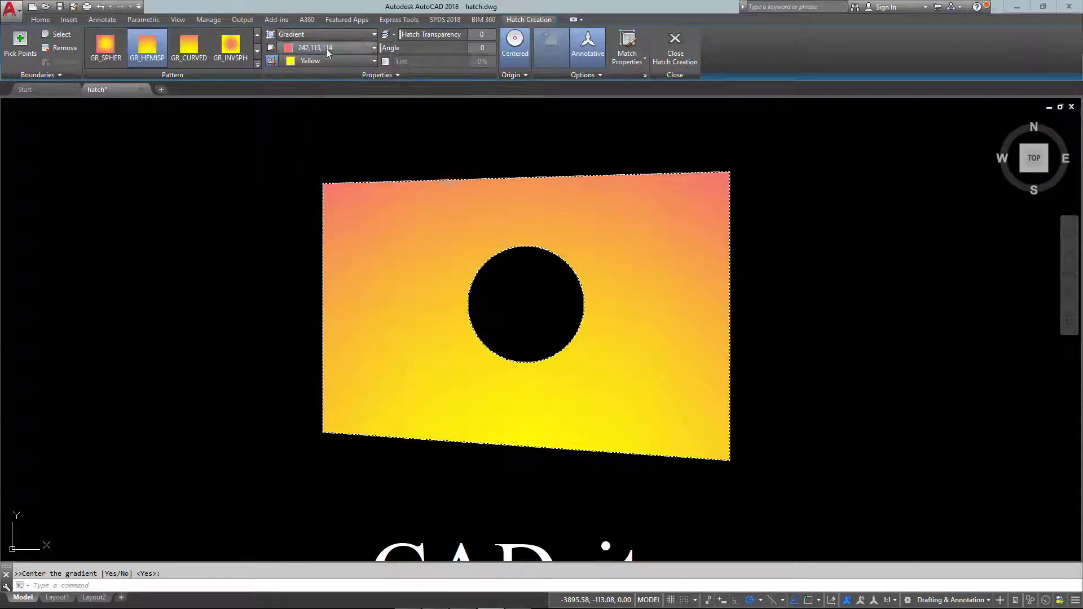
{"action": "left_click", "coordinate": [324, 61]}
{"action": "left_click", "coordinate": [333, 110]}
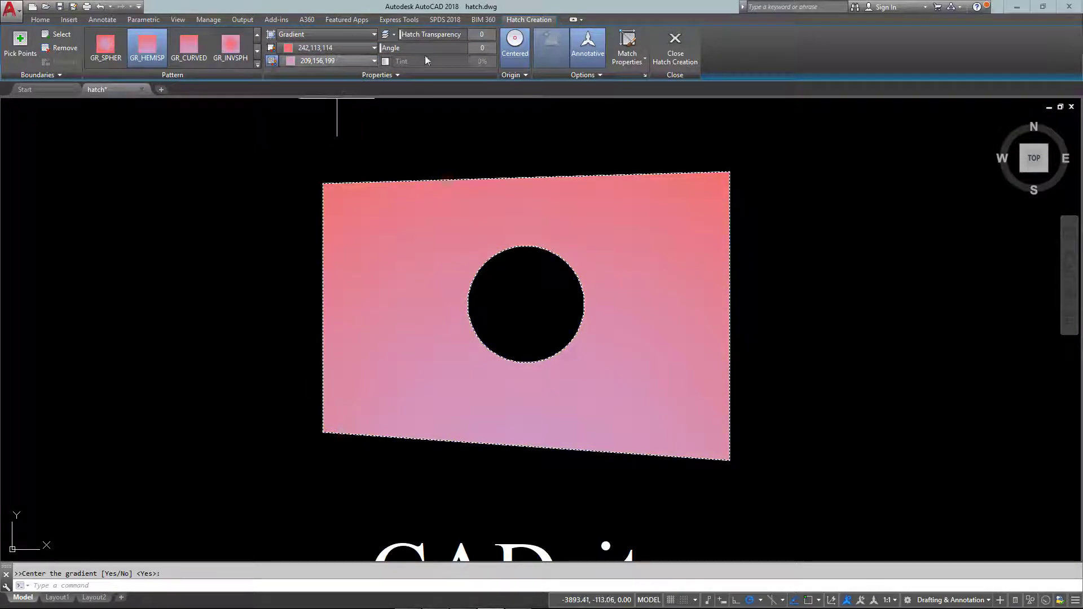
{"action": "left_click", "coordinate": [518, 53]}
{"action": "left_click", "coordinate": [518, 53]}
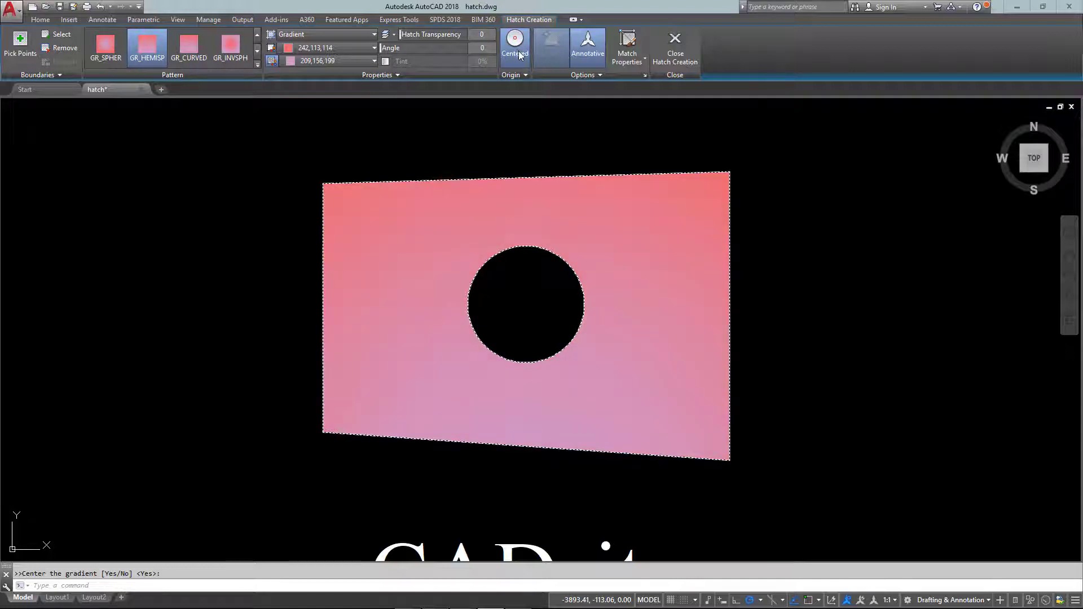
{"action": "left_click", "coordinate": [309, 48]}
{"action": "left_click", "coordinate": [341, 85]}
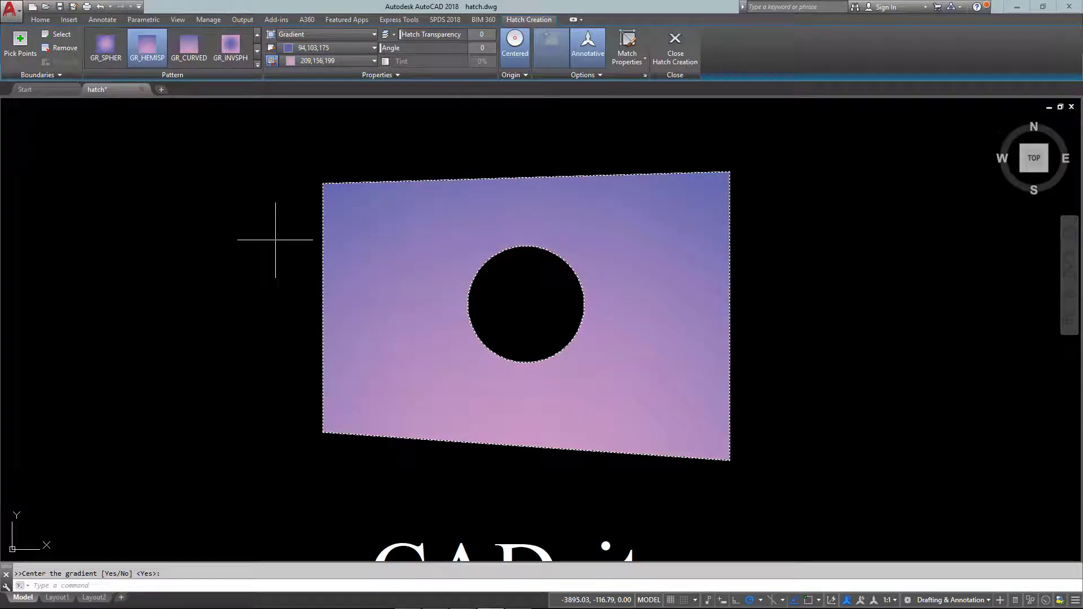
{"action": "key", "text": "Return"}
Reselect the committed gradient fill for editing
{"action": "left_click", "coordinate": [351, 235]}
{"action": "key", "text": "Escape"}
{"action": "left_click", "coordinate": [409, 260]}
{"action": "left_click", "coordinate": [416, 261]}
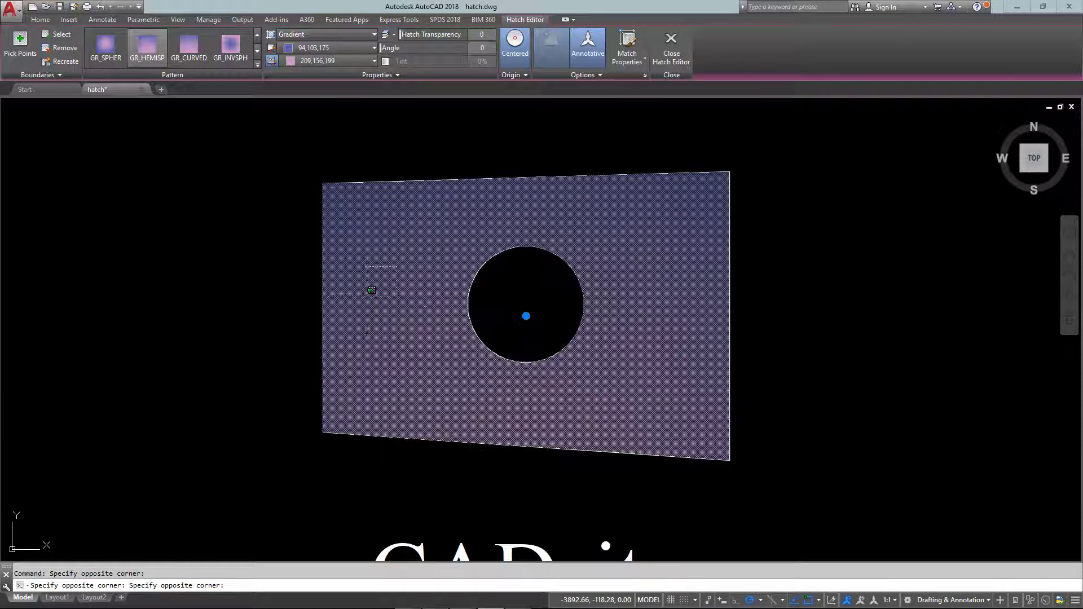
Change the gradient's second colour to Magenta in Quick Properties
{"action": "left_click", "coordinate": [368, 294]}
{"action": "mouse_move", "coordinate": [574, 171]}
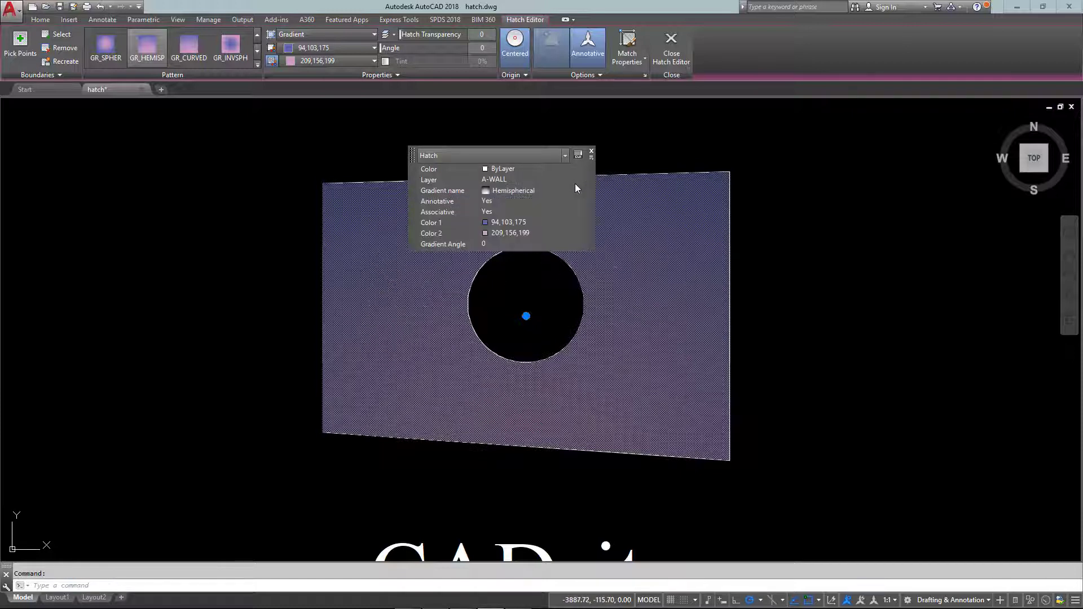
{"action": "left_click", "coordinate": [510, 230]}
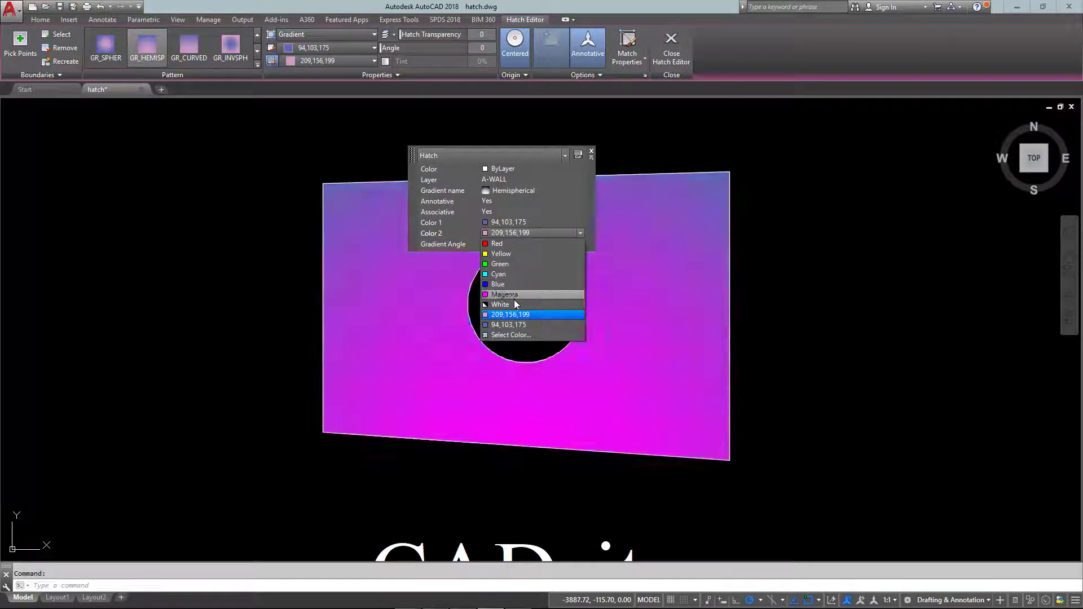
{"action": "left_click", "coordinate": [512, 293]}
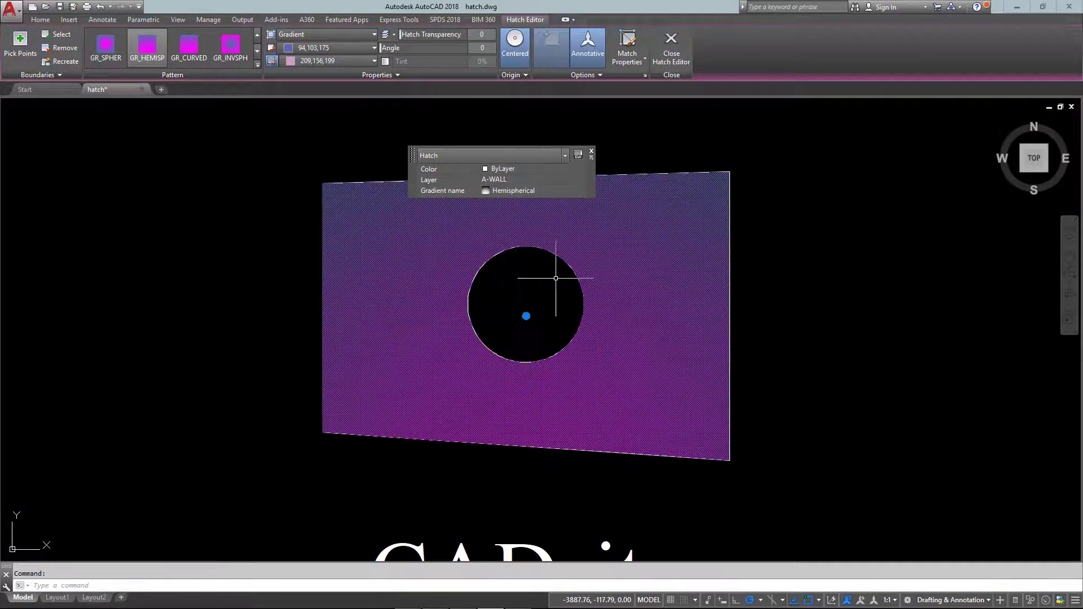
{"action": "key", "text": "Escape"}
Delete the gradient fill together with the rectangle's top and right edges
{"action": "left_click", "coordinate": [595, 201]}
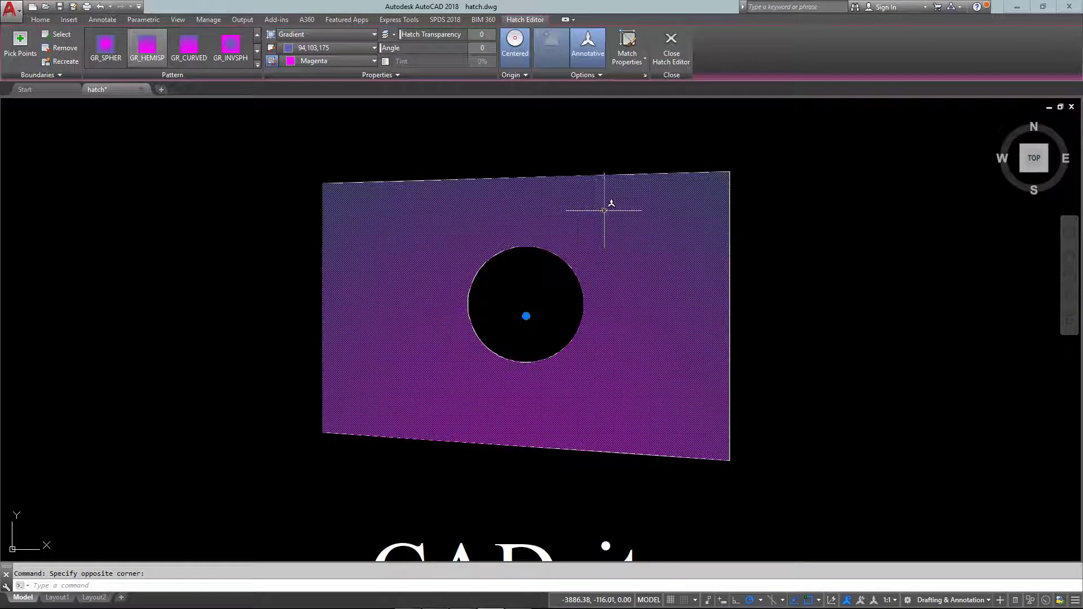
{"action": "left_click", "coordinate": [826, 124]}
{"action": "left_click", "coordinate": [672, 232]}
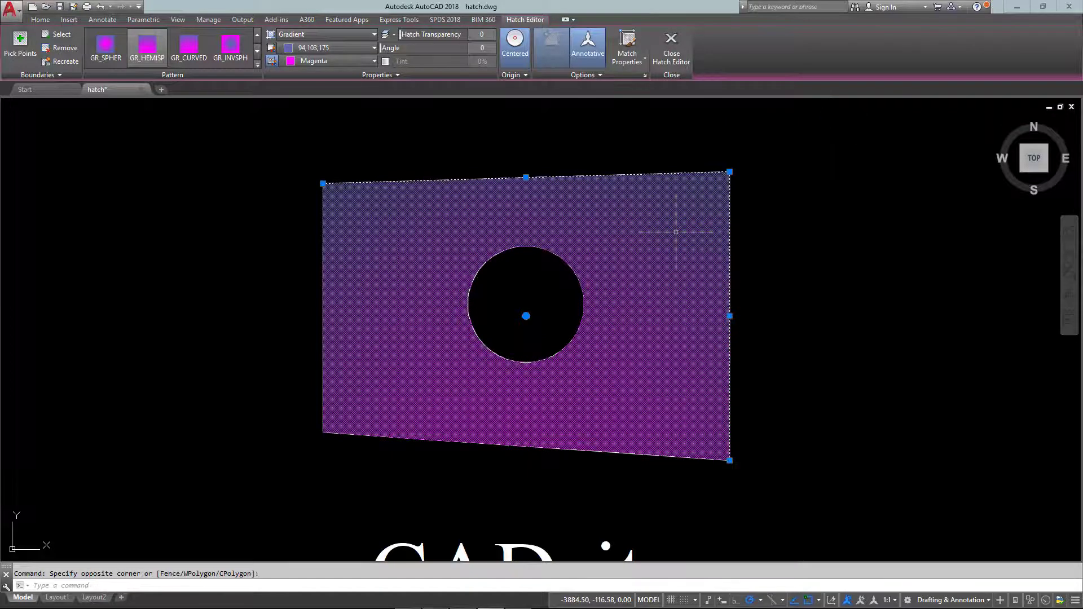
{"action": "key", "text": "Delete"}
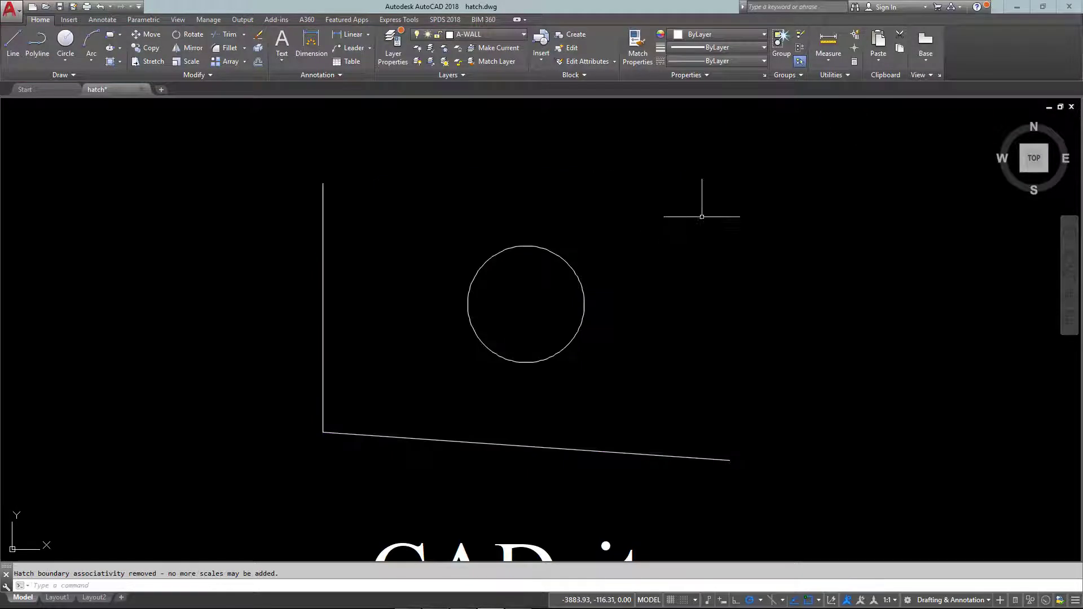
Erase the circle and the two remaining outline edges
{"action": "left_click", "coordinate": [731, 181]}
{"action": "left_click", "coordinate": [223, 476]}
{"action": "key", "text": "Delete"}
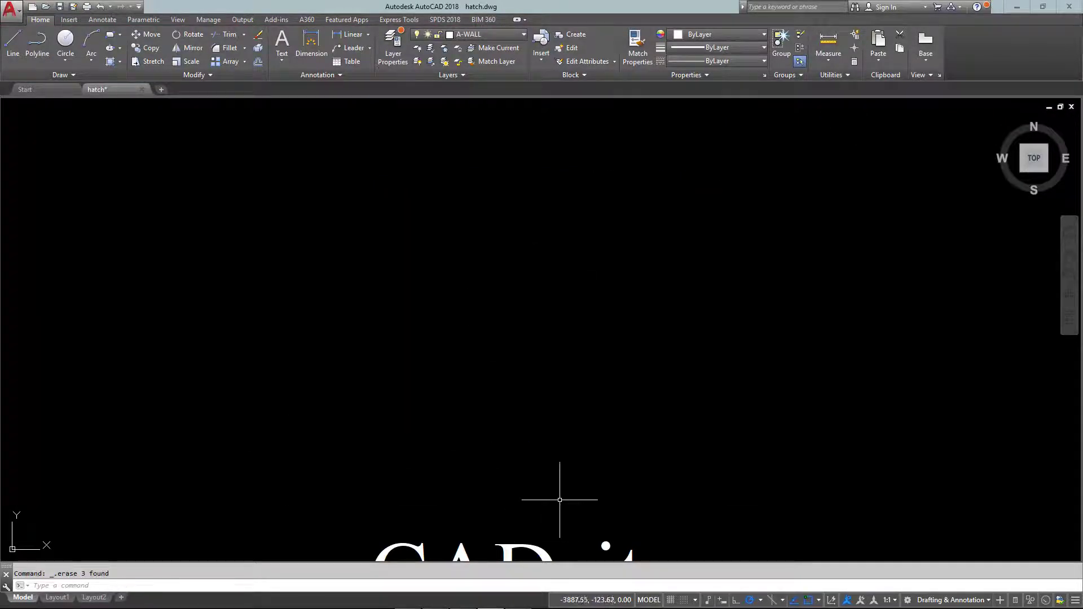
Draw two parallel diagonal lines running from upper right to lower left
{"action": "type", "text": "l"}
{"action": "key", "text": "Return"}
{"action": "left_click", "coordinate": [467, 168]}
{"action": "left_click", "coordinate": [208, 429]}
{"action": "key", "text": "Escape"}
{"action": "key", "text": "Return"}
{"action": "left_click", "coordinate": [738, 218]}
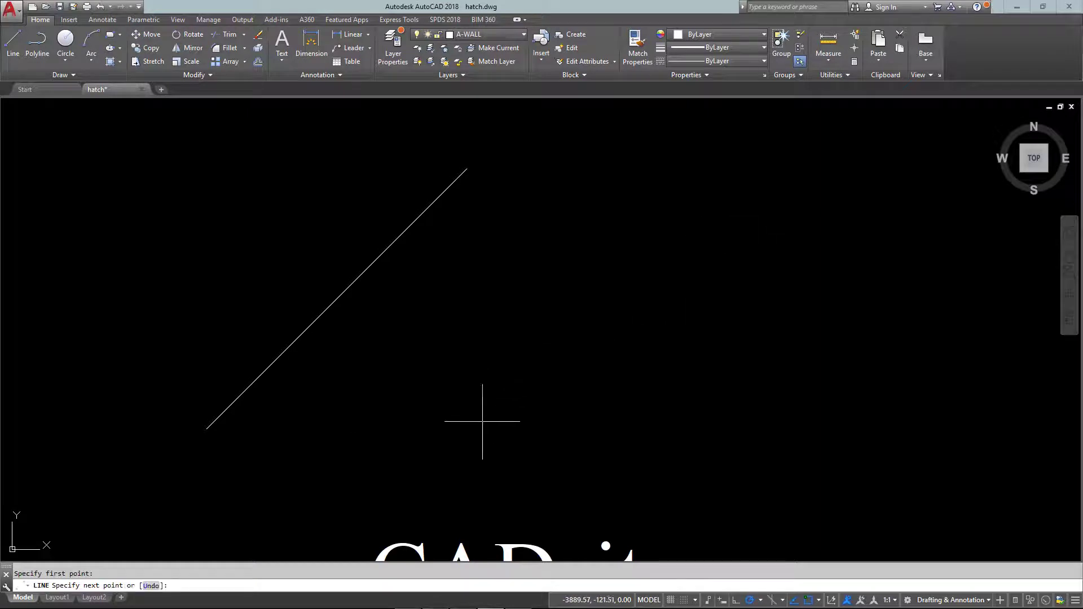
{"action": "left_click", "coordinate": [452, 503]}
{"action": "key", "text": "Escape"}
Draw two sloped lines crossing the diagonals to enclose a four-sided area
{"action": "left_click", "coordinate": [145, 355]}
{"action": "left_click", "coordinate": [646, 465]}
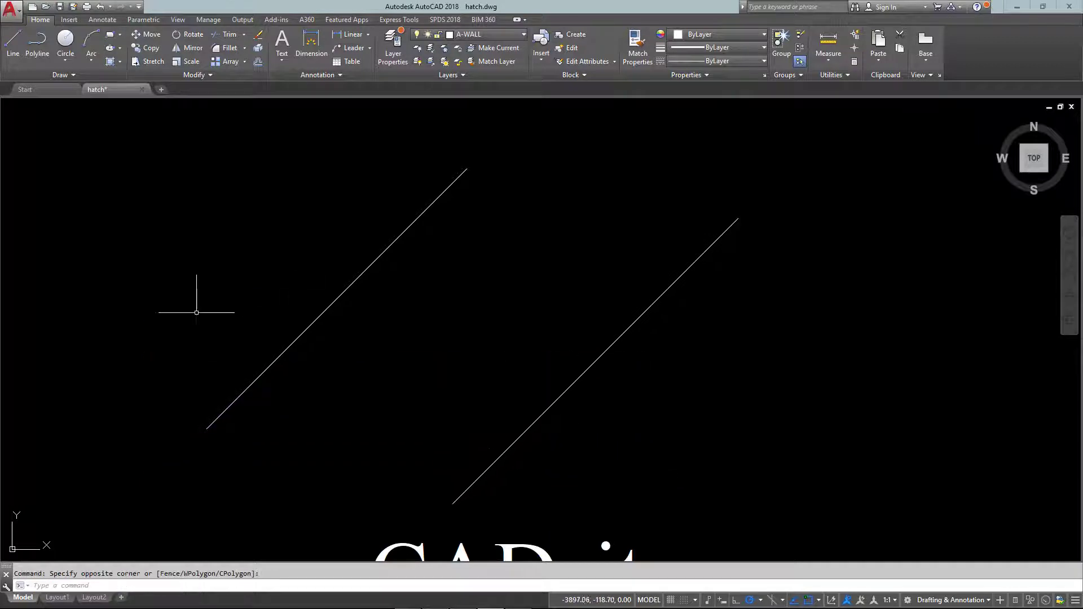
{"action": "key", "text": "Return"}
{"action": "left_click", "coordinate": [157, 345]}
{"action": "left_click", "coordinate": [714, 495]}
{"action": "key", "text": "Escape"}
{"action": "key", "text": "Return"}
{"action": "left_click", "coordinate": [326, 138]}
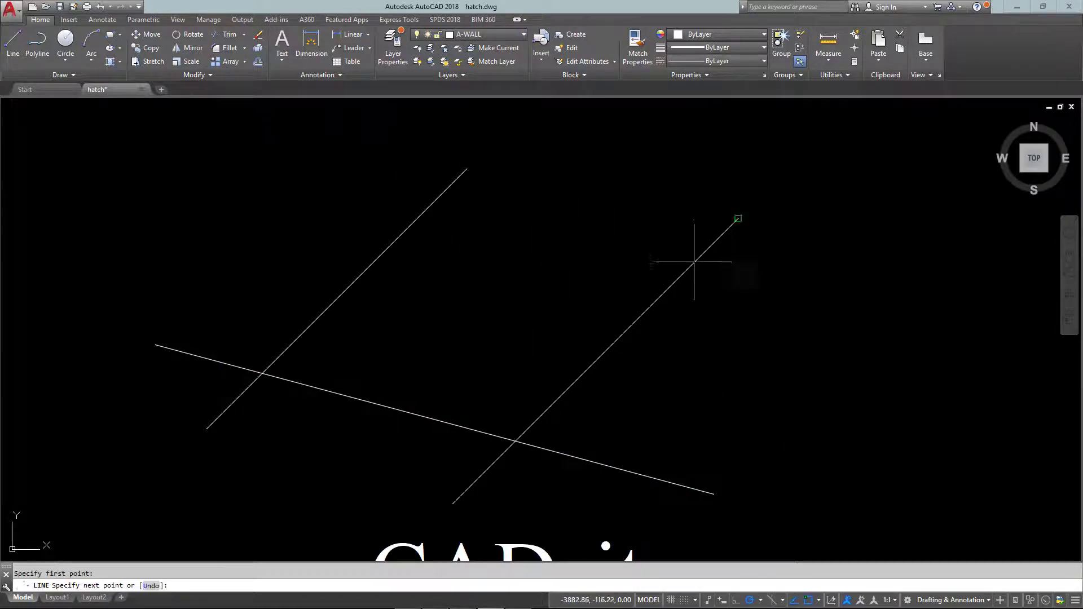
{"action": "left_click", "coordinate": [791, 354]}
{"action": "key", "text": "Escape"}
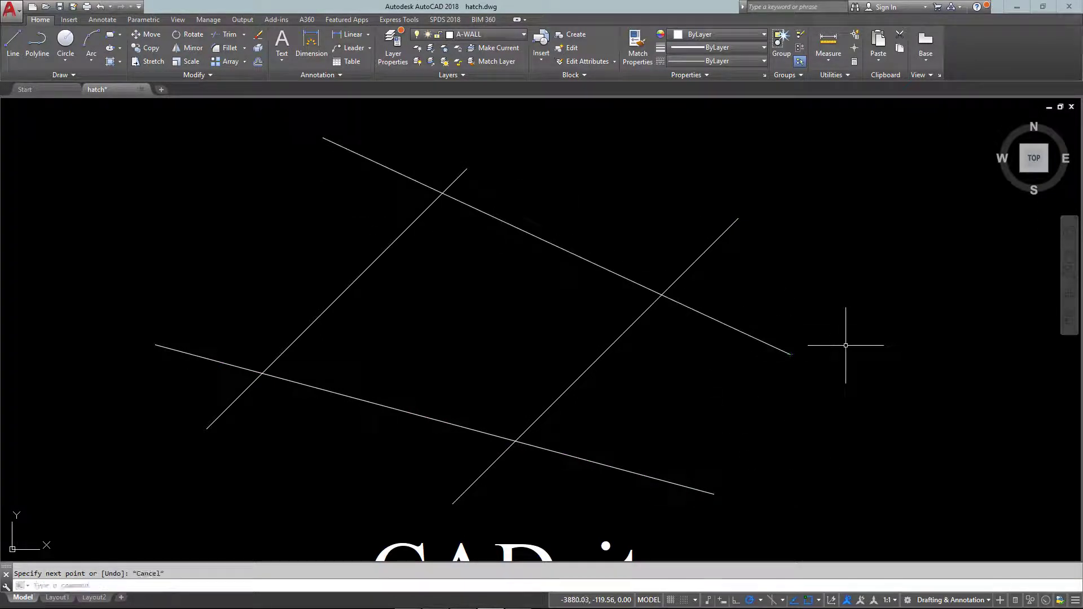
Create a Polyline boundary around the quadrilateral with BOUNDARY (BO) using Pick Points
{"action": "type", "text": "BO"}
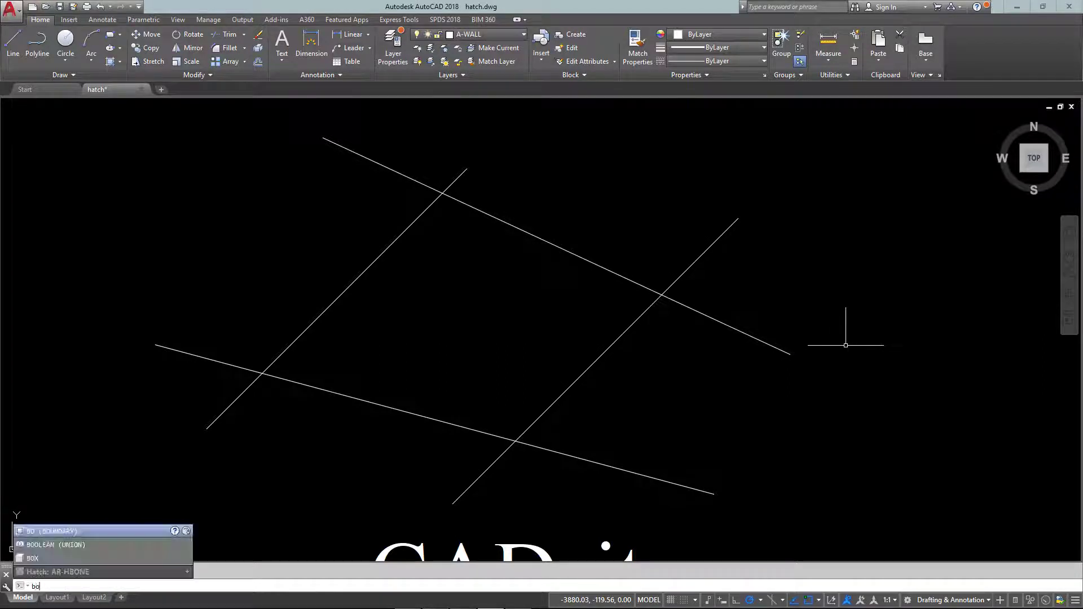
{"action": "key", "text": "Return"}
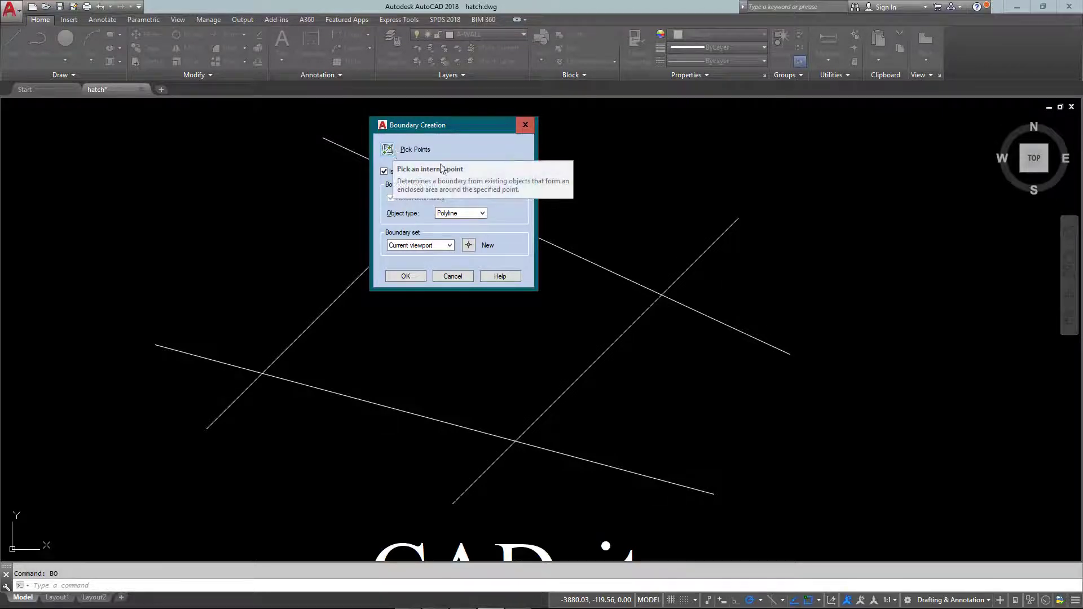
{"action": "left_click", "coordinate": [477, 215]}
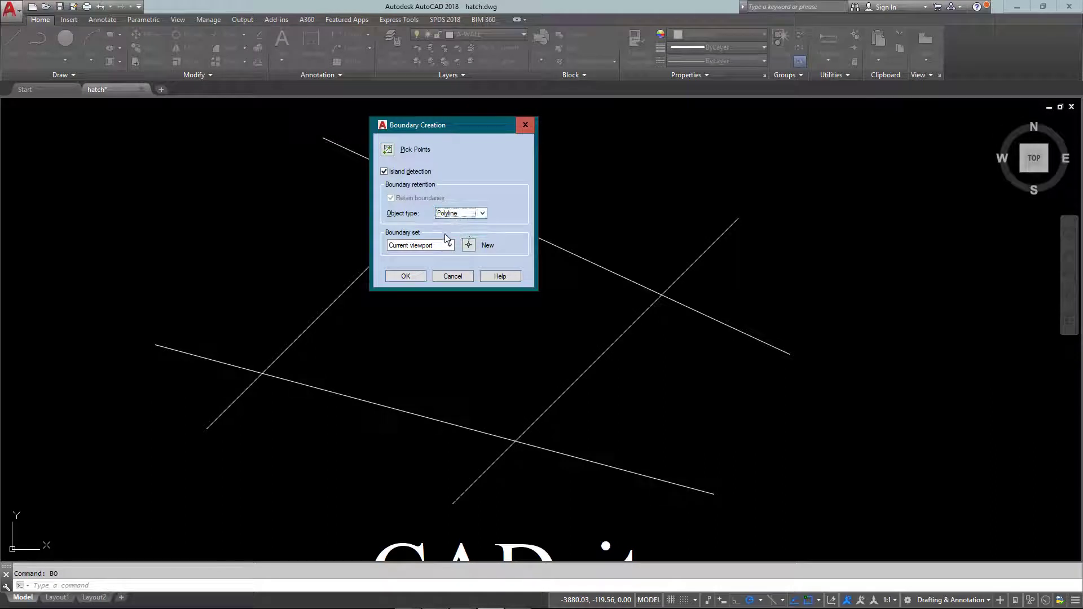
{"action": "left_click", "coordinate": [387, 150]}
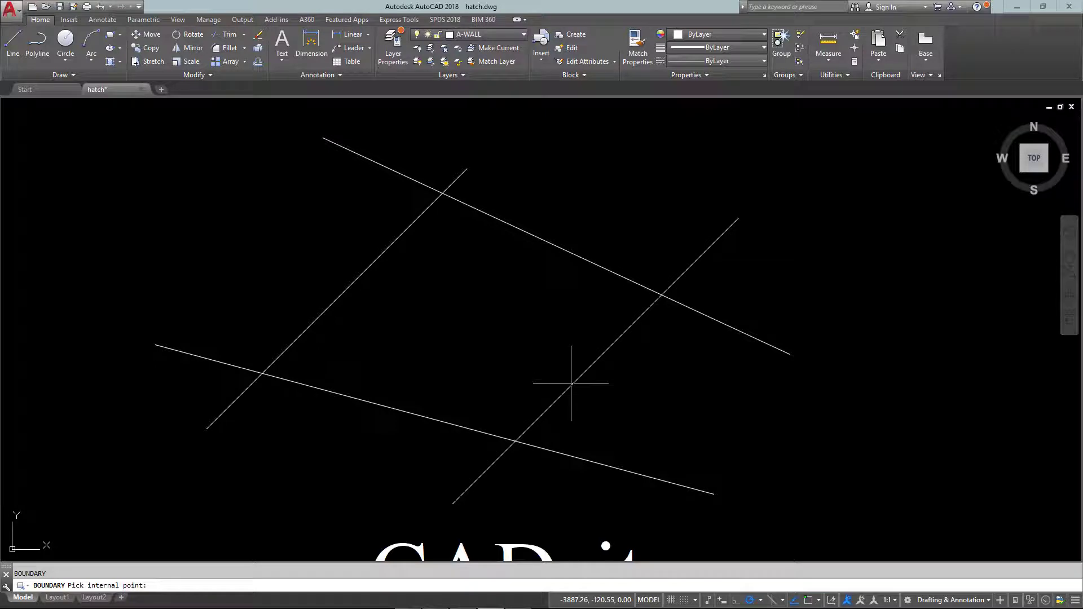
{"action": "left_click", "coordinate": [476, 321]}
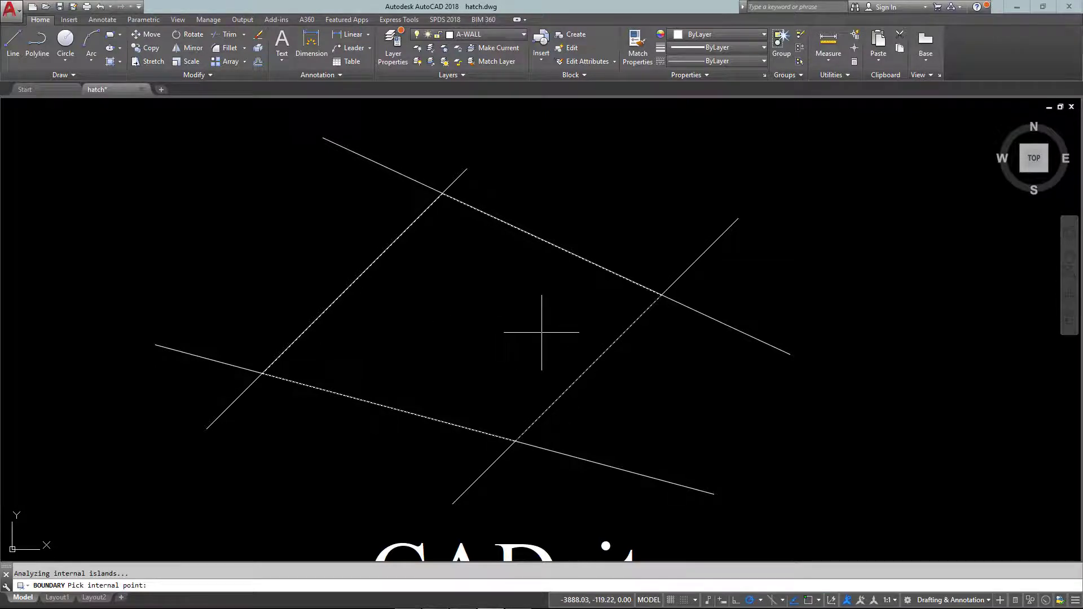
{"action": "key", "text": "Return"}
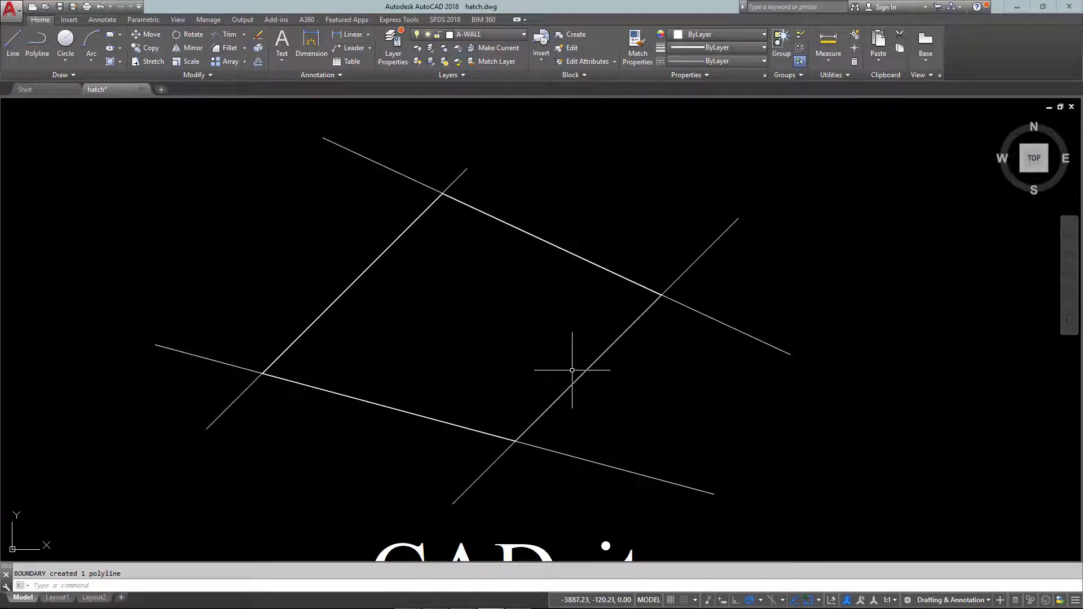
Move the last-created boundary polyline off the lines, then erase it
{"action": "type", "text": "m"}
{"action": "key", "text": "Return"}
{"action": "type", "text": "l"}
{"action": "key", "text": "Return"}
{"action": "key", "text": "Return"}
{"action": "left_click", "coordinate": [546, 332]}
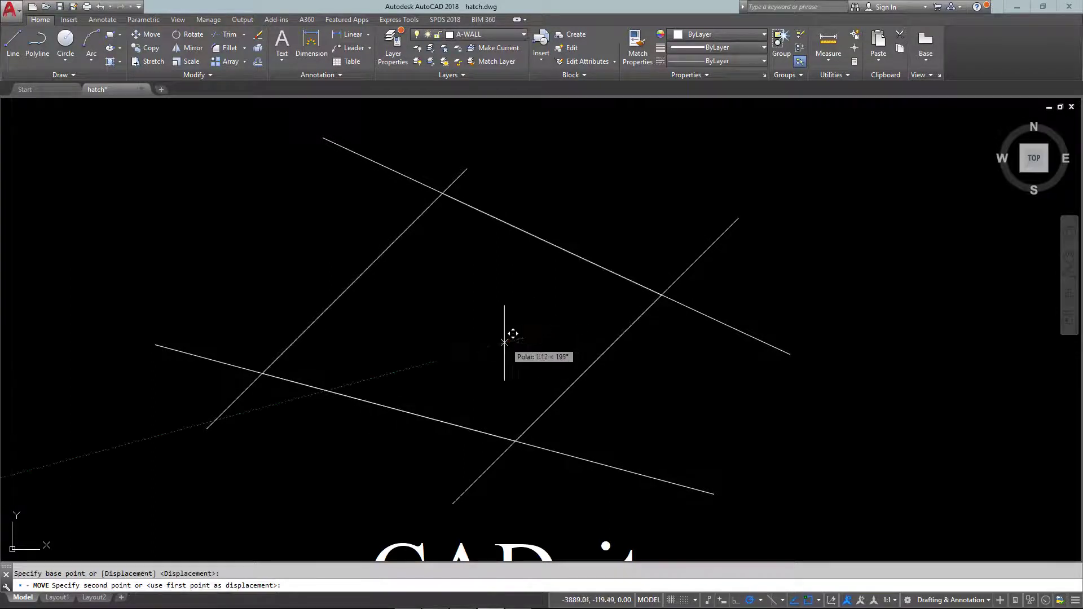
{"action": "left_click", "coordinate": [457, 356]}
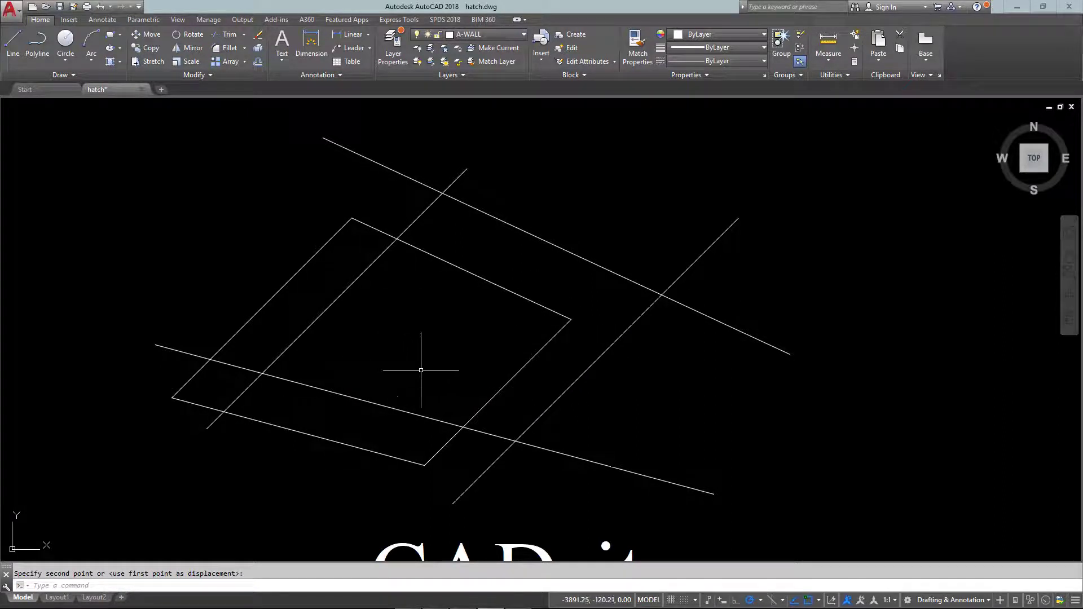
{"action": "left_click", "coordinate": [507, 289]}
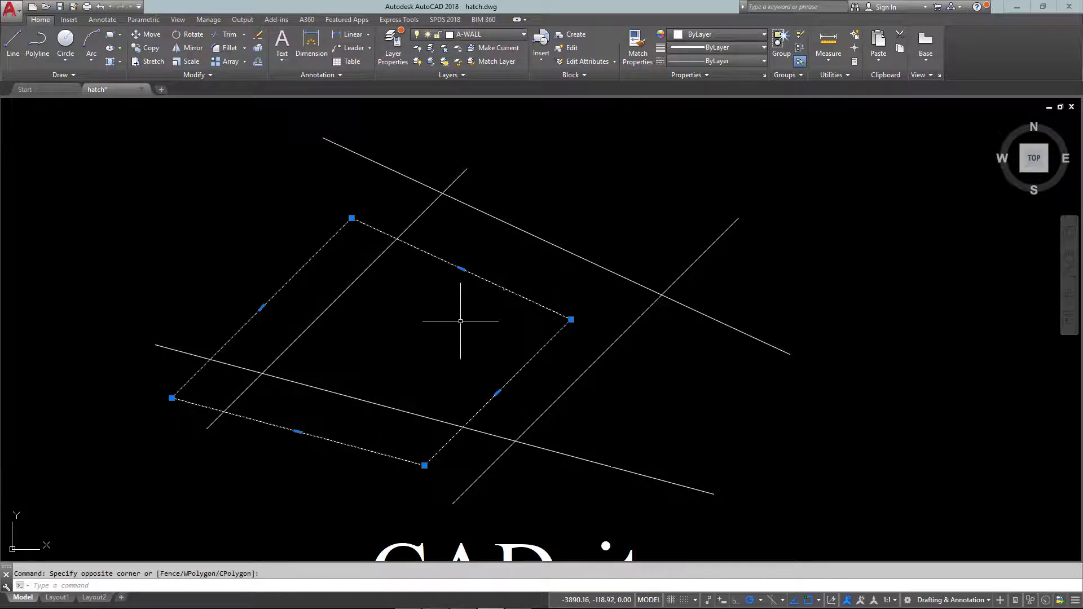
{"action": "key", "text": "Return"}
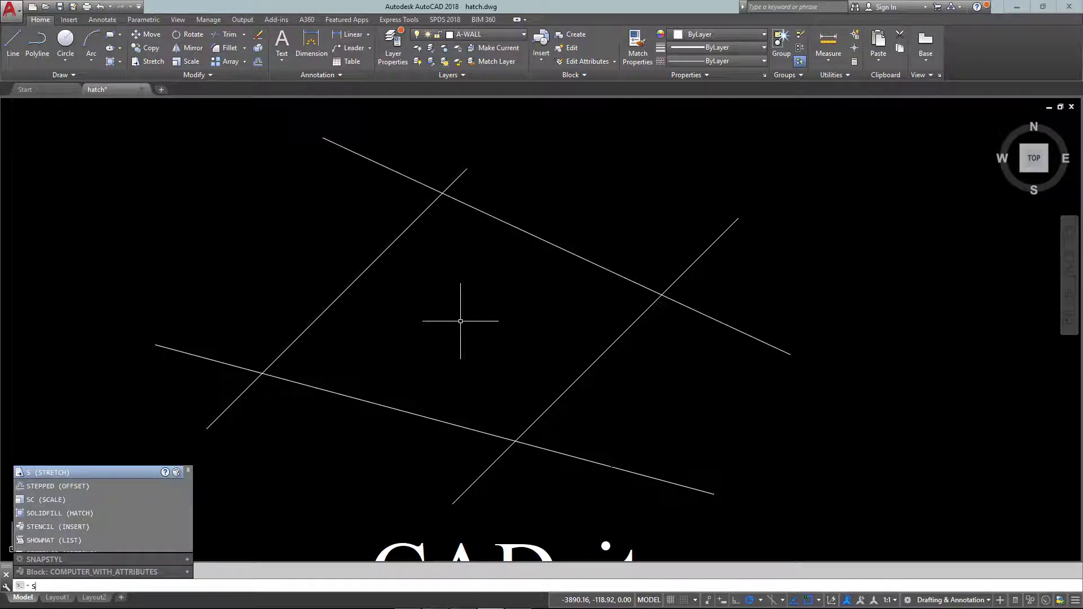
Draw a SOLID bow-tie through the four lines' midpoints, then select it with the lines
{"action": "type", "text": "o"}
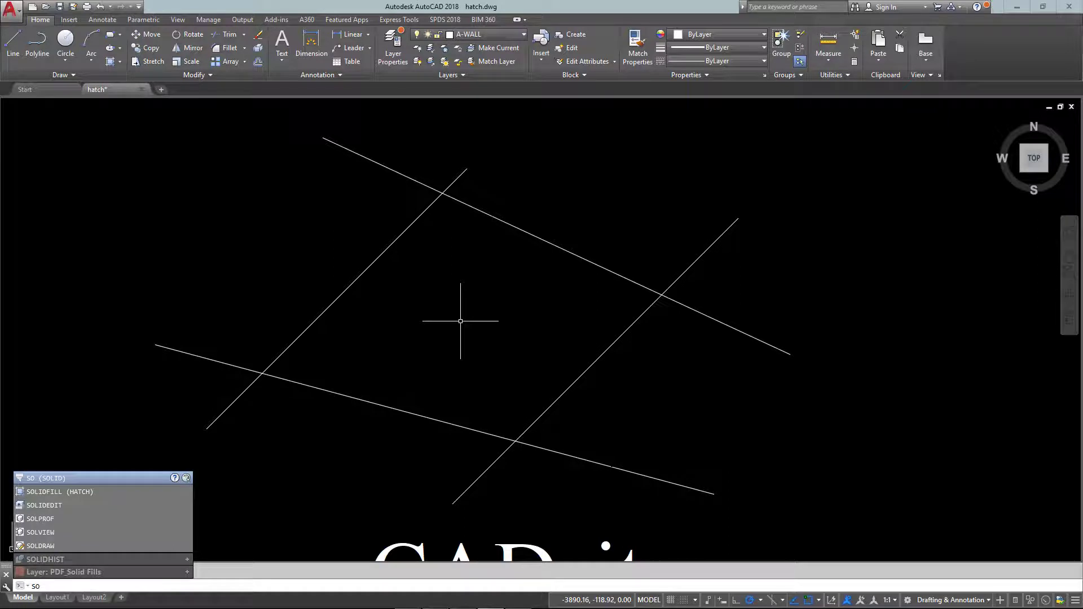
{"action": "type", "text": "lid"}
{"action": "key", "text": "Return"}
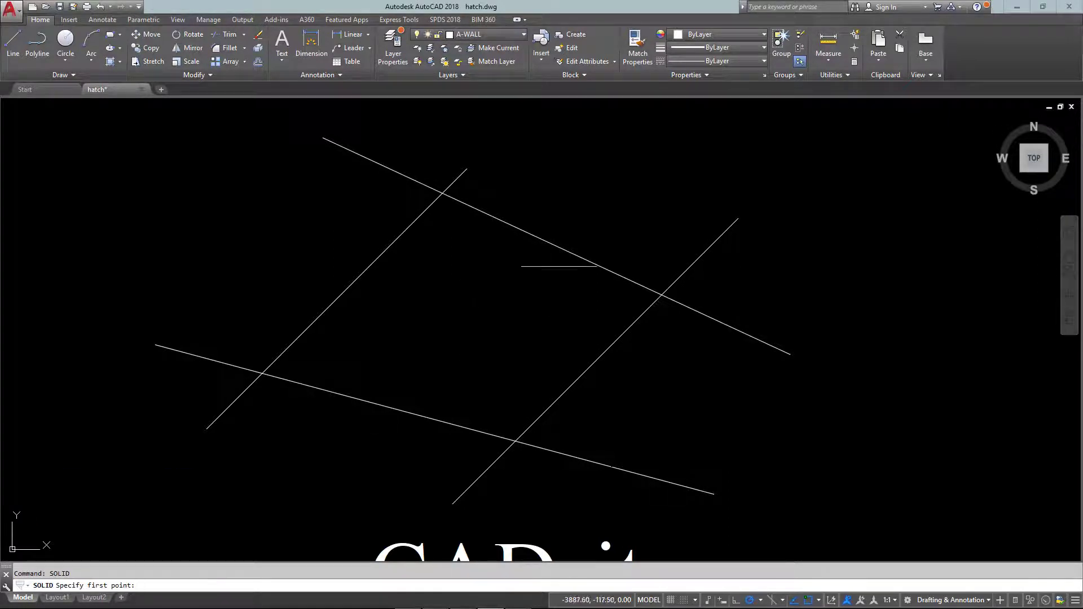
{"action": "left_click", "coordinate": [595, 361]}
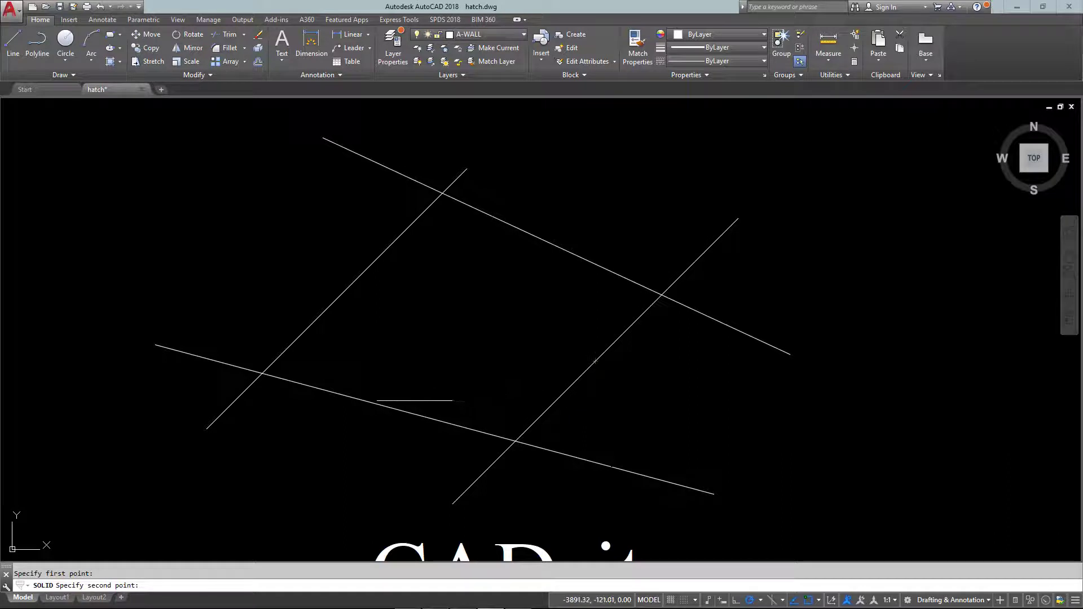
{"action": "left_click", "coordinate": [435, 420]}
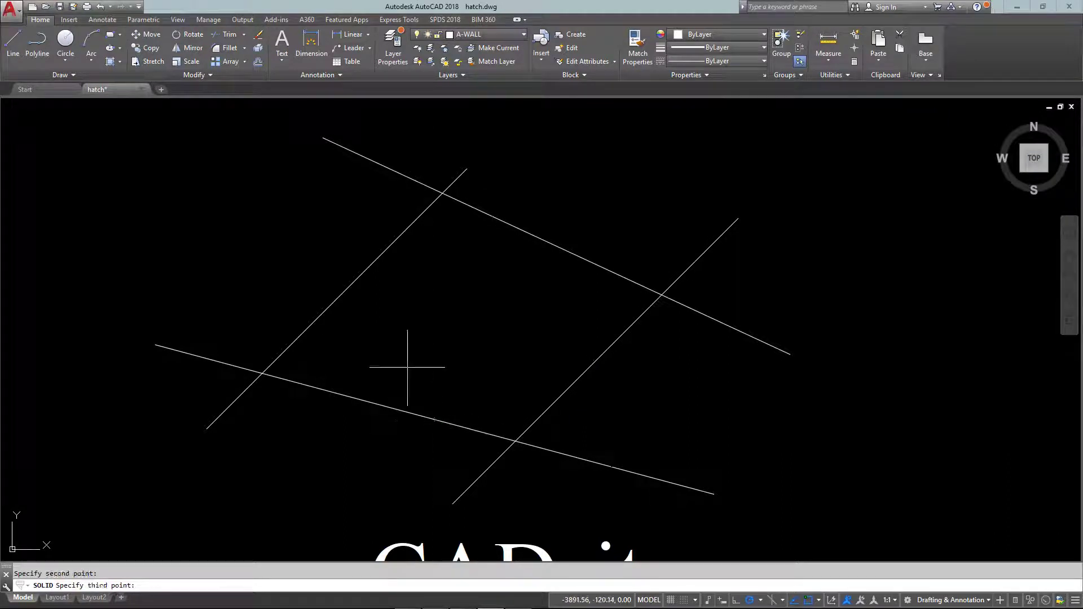
{"action": "left_click", "coordinate": [337, 299]}
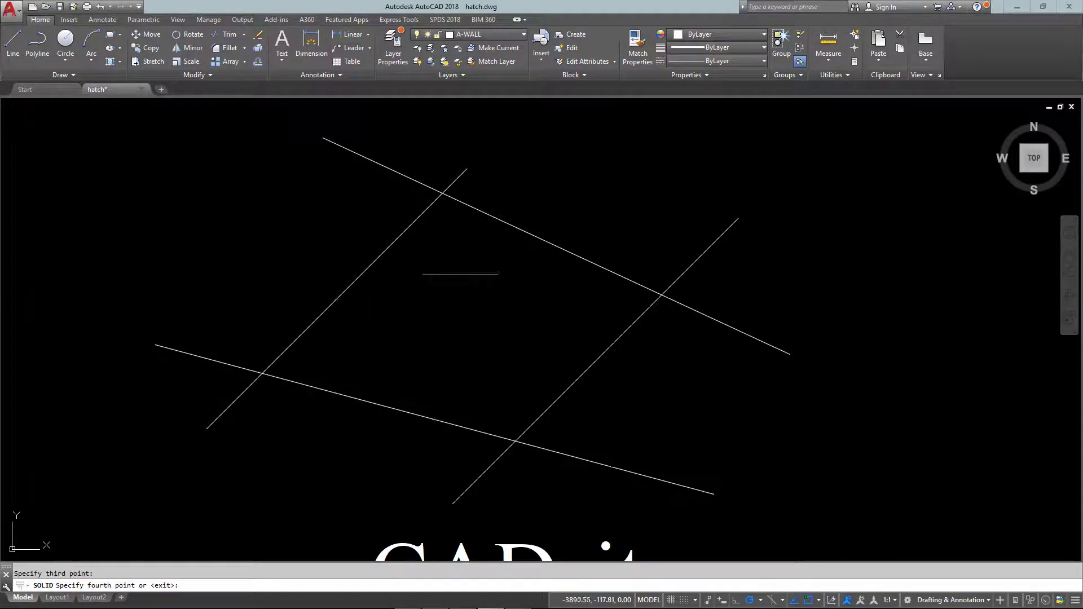
{"action": "left_click", "coordinate": [557, 246]}
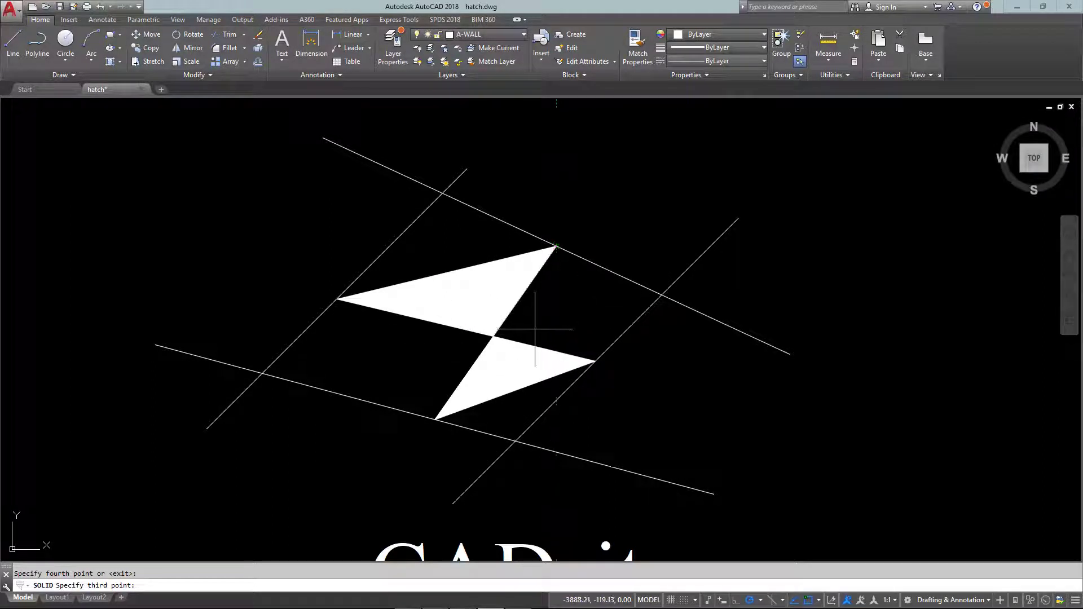
{"action": "key", "text": "Return"}
{"action": "left_click", "coordinate": [798, 195]}
{"action": "left_click", "coordinate": [288, 427]}
Delete the lines and solid, then draw a new rectangle
{"action": "key", "text": "Delete"}
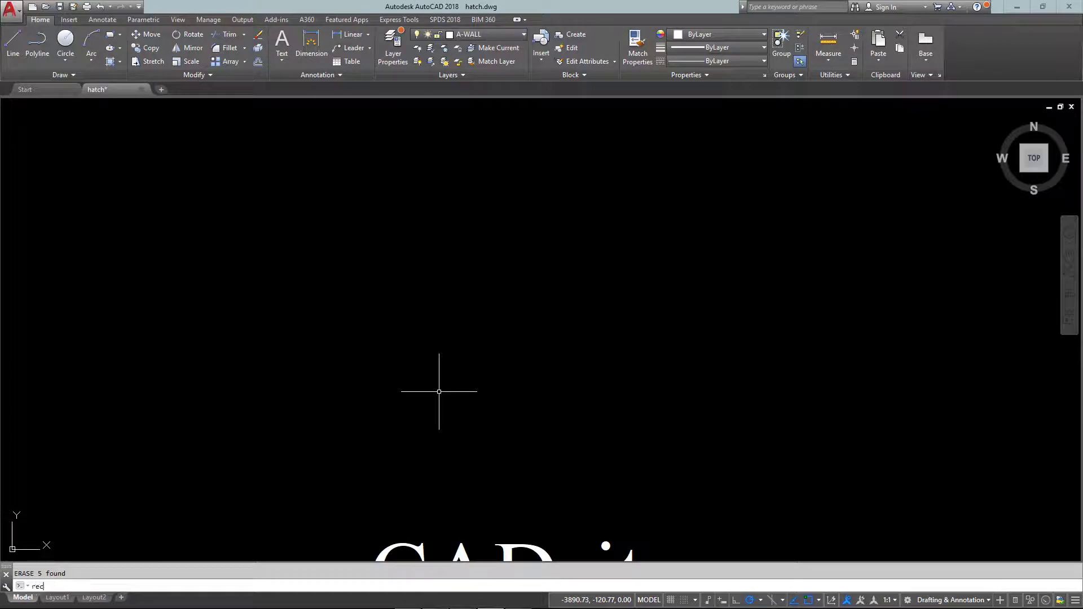
{"action": "key", "text": "Return"}
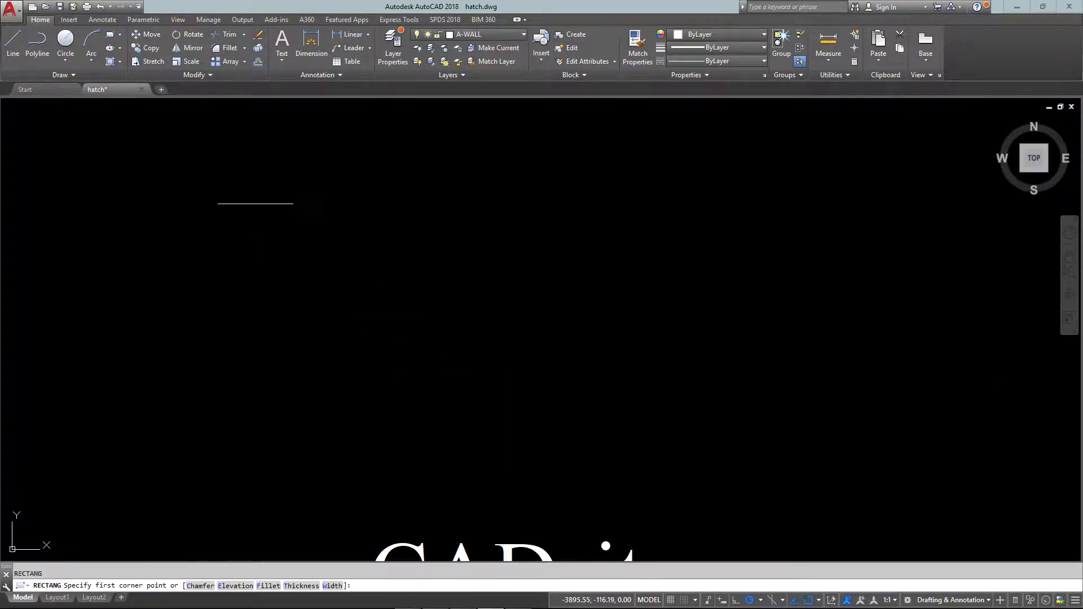
{"action": "left_click", "coordinate": [257, 180]}
{"action": "left_click", "coordinate": [694, 432]}
Add a SOLID bow-tie through the top-right, bottom-right, bottom-left and top-left corners
{"action": "type", "text": "solid"}
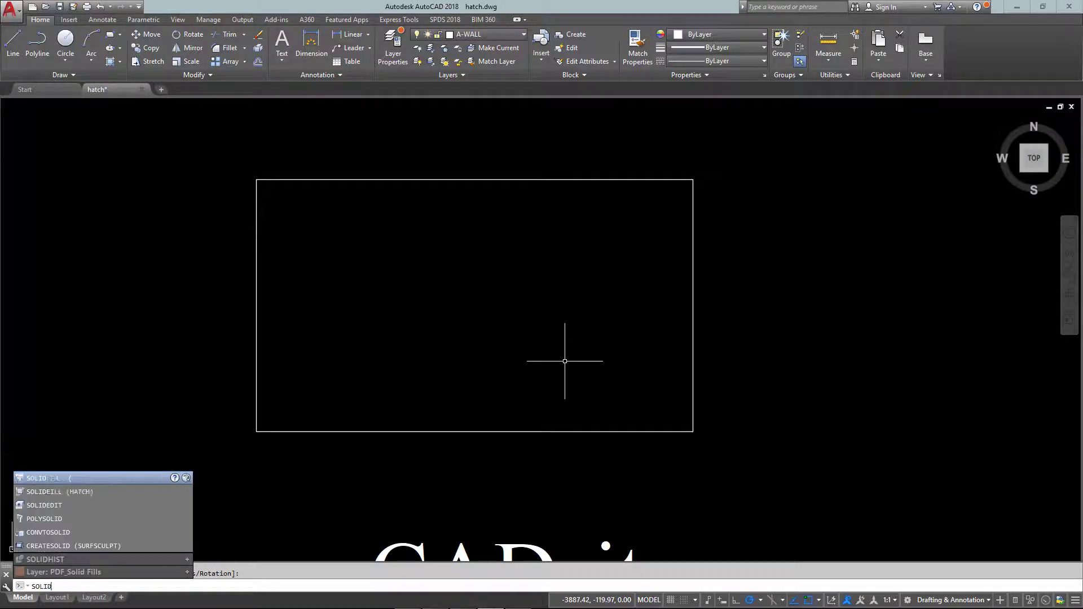
{"action": "key", "text": "Return"}
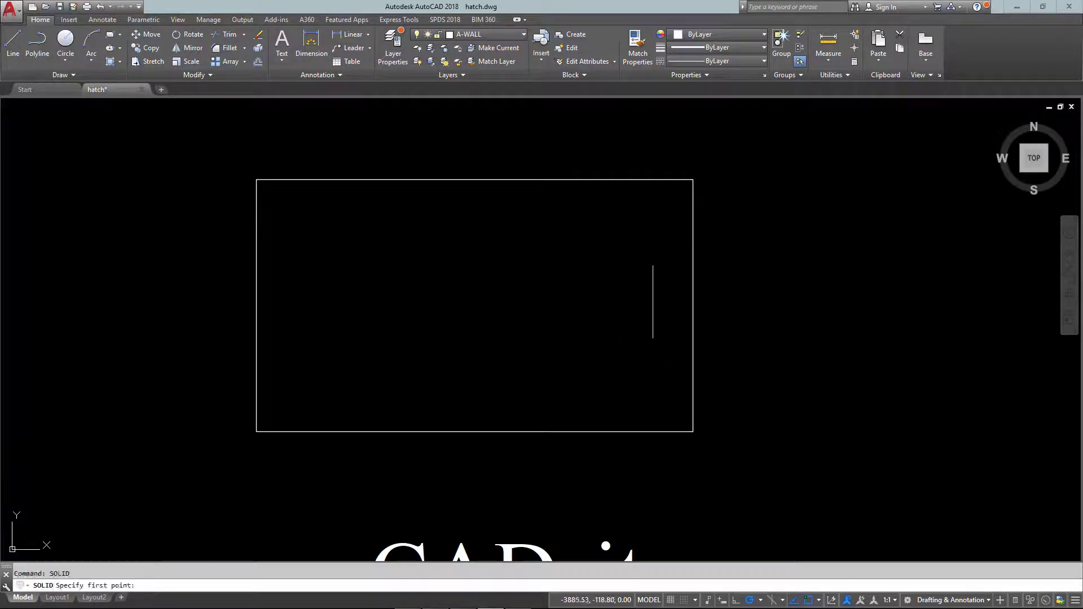
{"action": "left_click", "coordinate": [693, 179]}
{"action": "left_click", "coordinate": [693, 431]}
{"action": "left_click", "coordinate": [257, 432]}
{"action": "left_click", "coordinate": [256, 179]}
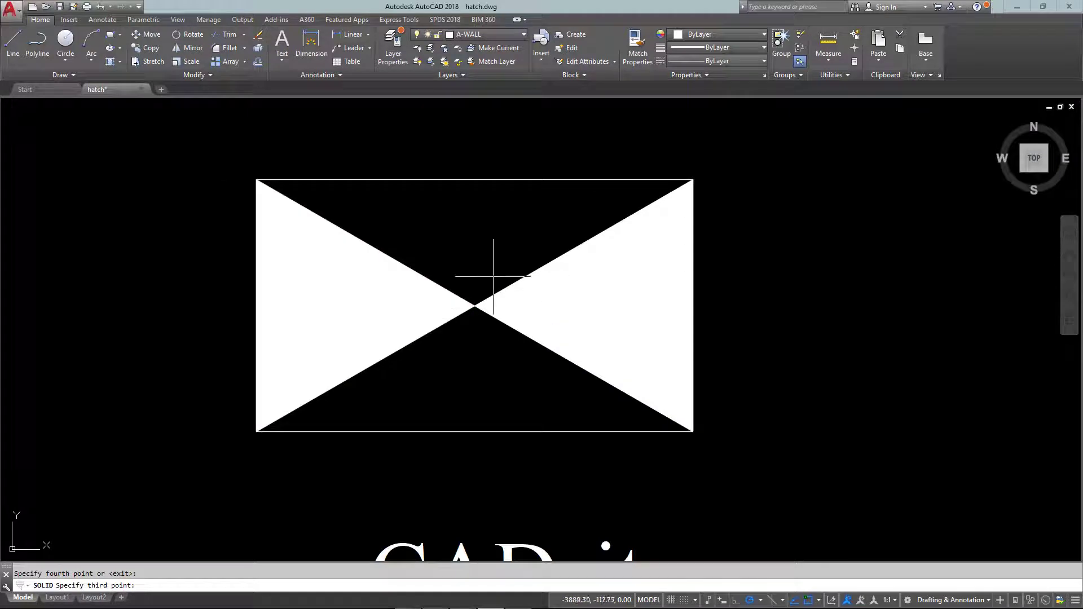
{"action": "key", "text": "Return"}
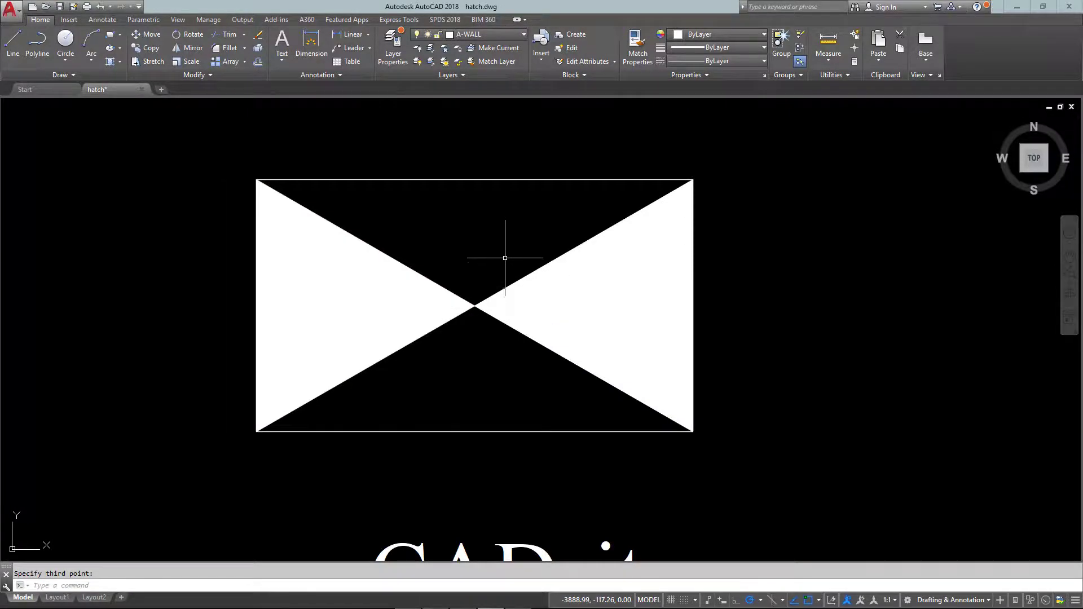
{"action": "left_click", "coordinate": [506, 257]}
{"action": "left_click", "coordinate": [432, 370]}
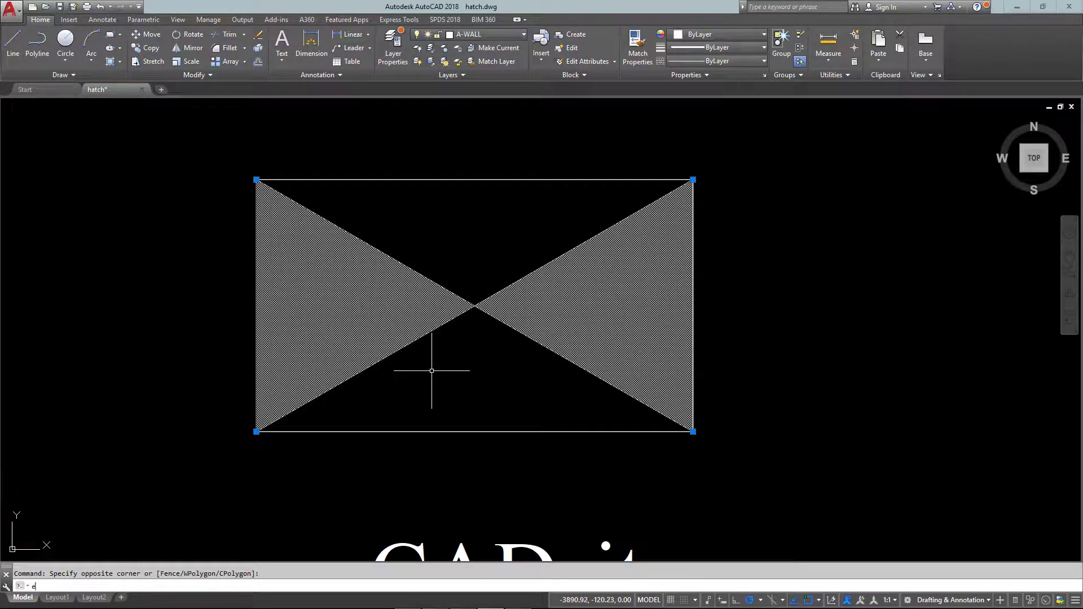
Erase the bow-tie and fill the rectangle white with a SOLID from its corners
{"action": "type", "text": "e"}
{"action": "key", "text": "Return"}
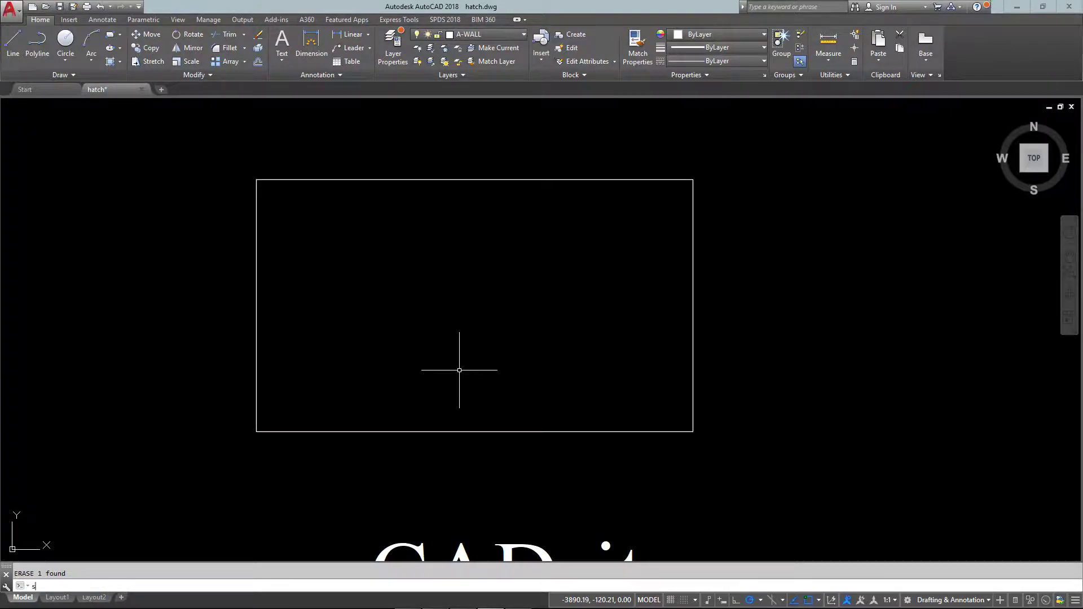
{"action": "type", "text": "solid"}
{"action": "key", "text": "Return"}
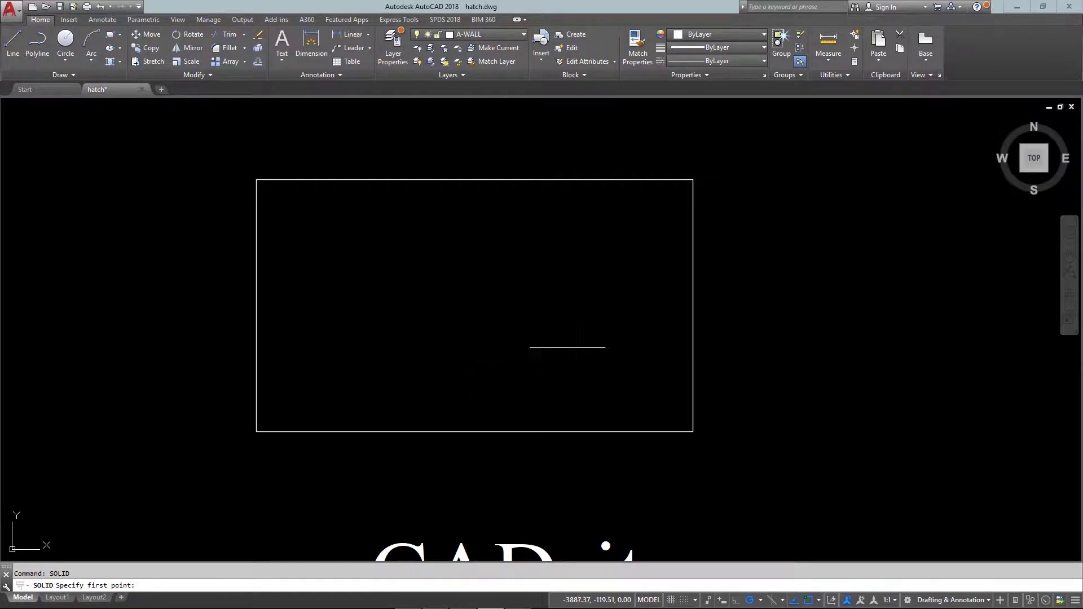
{"action": "left_click", "coordinate": [693, 432]}
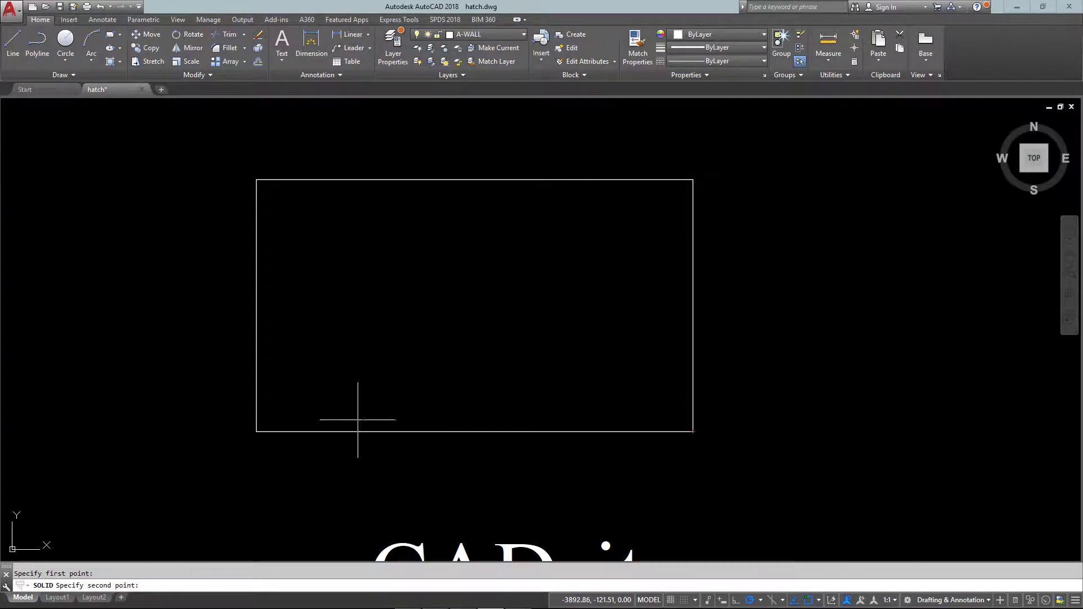
{"action": "left_click", "coordinate": [257, 431]}
{"action": "left_click", "coordinate": [256, 179]}
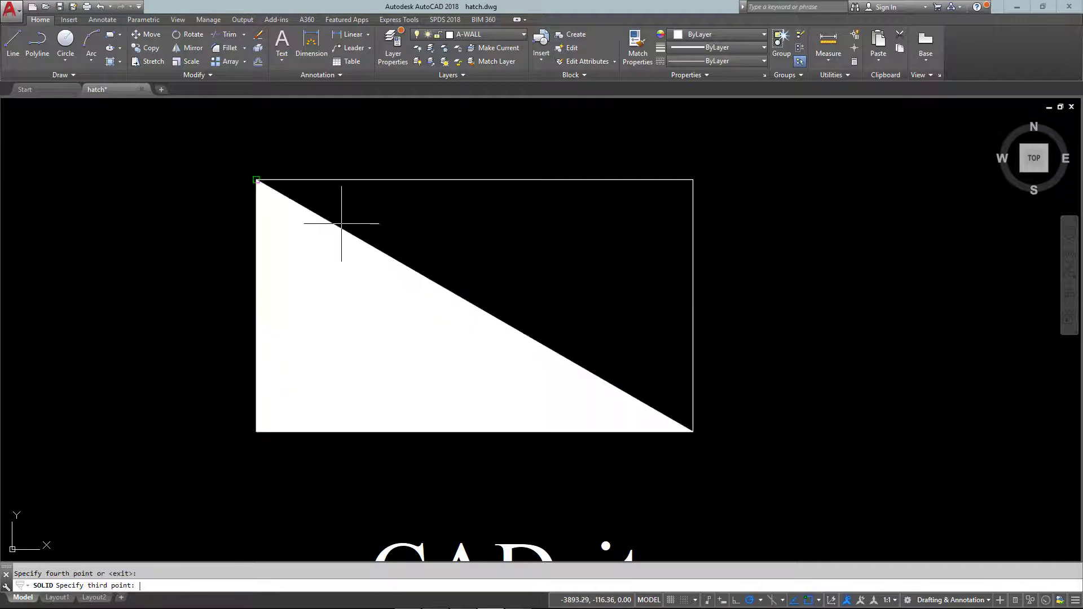
{"action": "left_click", "coordinate": [257, 179]}
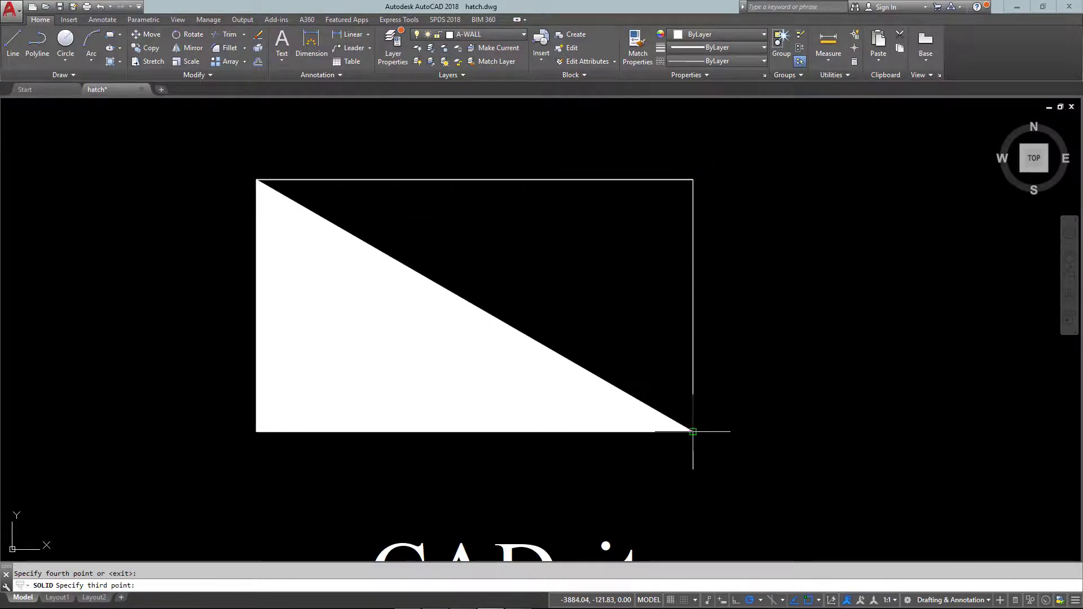
{"action": "left_click", "coordinate": [693, 345]}
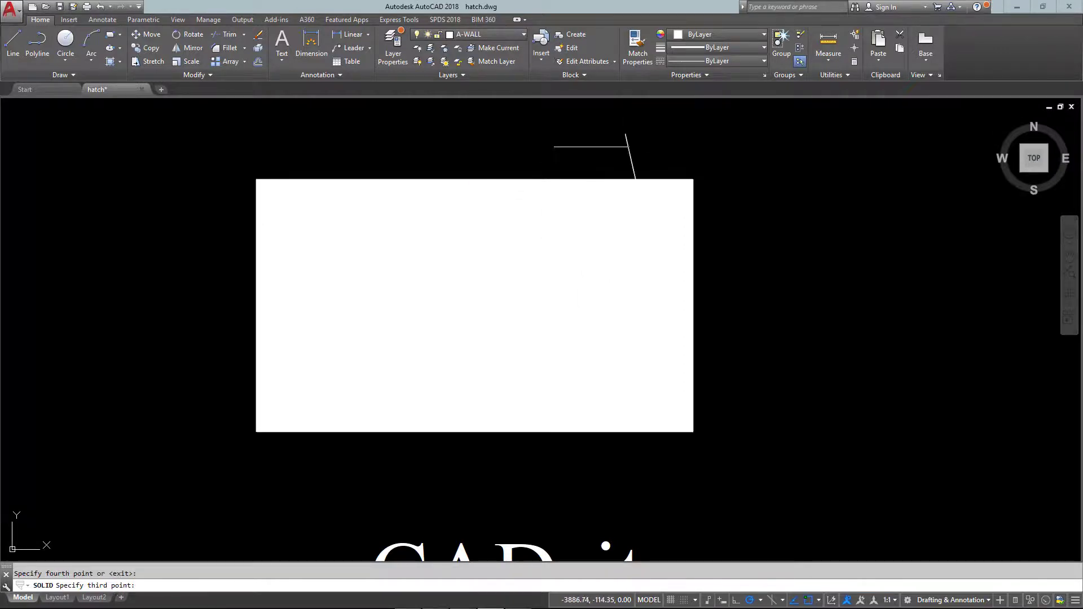
Delete the stray small triangle above the rectangle and select the white fill
{"action": "left_click", "coordinate": [644, 143]}
{"action": "left_click", "coordinate": [582, 162]}
{"action": "key", "text": "Escape"}
{"action": "left_click", "coordinate": [550, 165]}
{"action": "key", "text": "Delete"}
{"action": "left_click", "coordinate": [603, 140]}
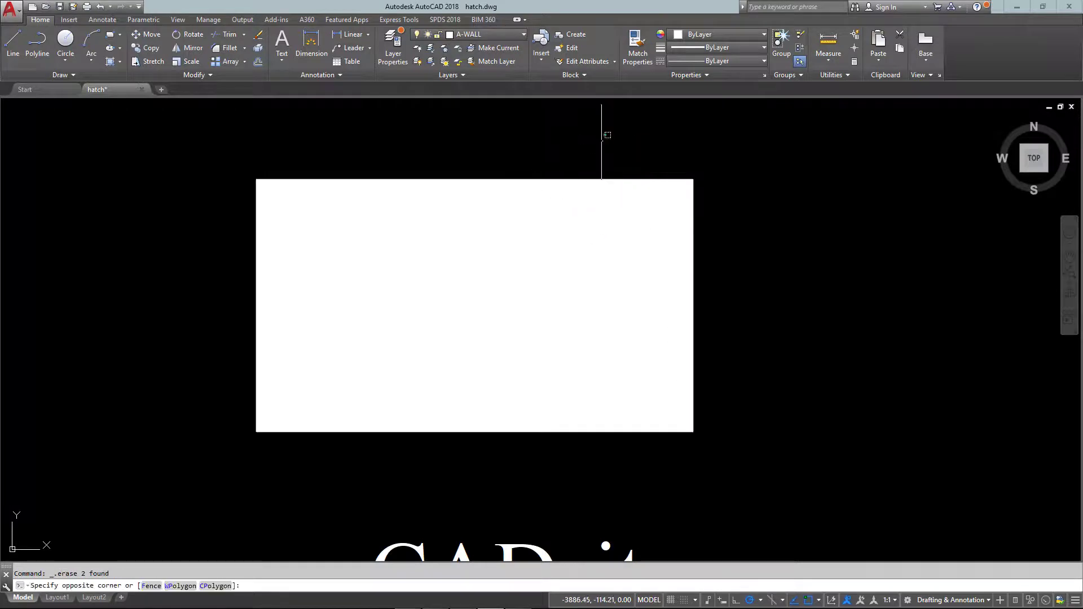
{"action": "left_click", "coordinate": [538, 154]}
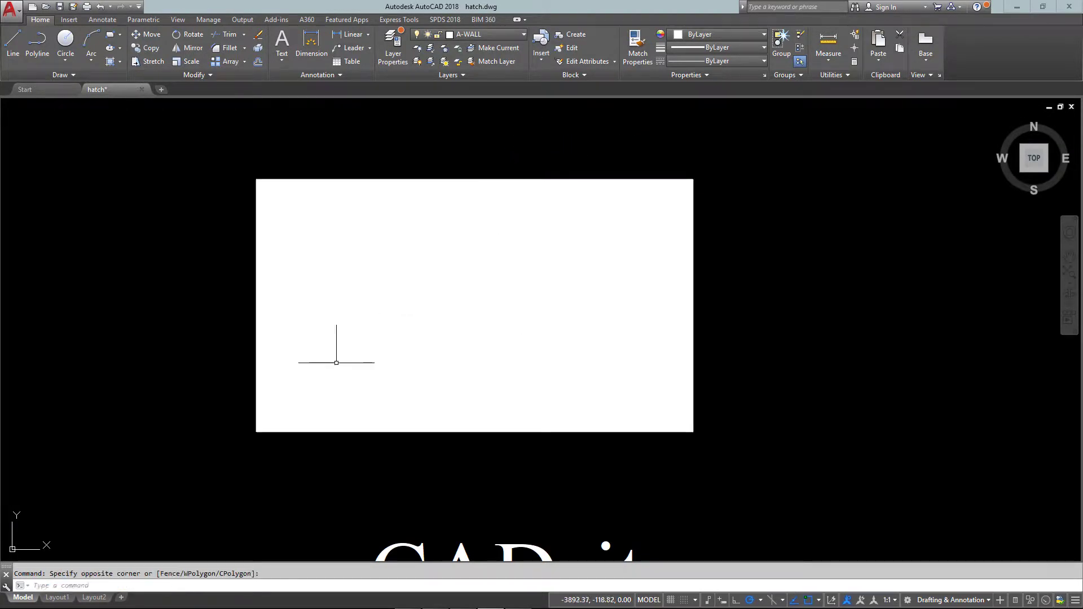
{"action": "left_click", "coordinate": [327, 374]}
{"action": "left_click", "coordinate": [523, 259]}
{"action": "left_click", "coordinate": [390, 320]}
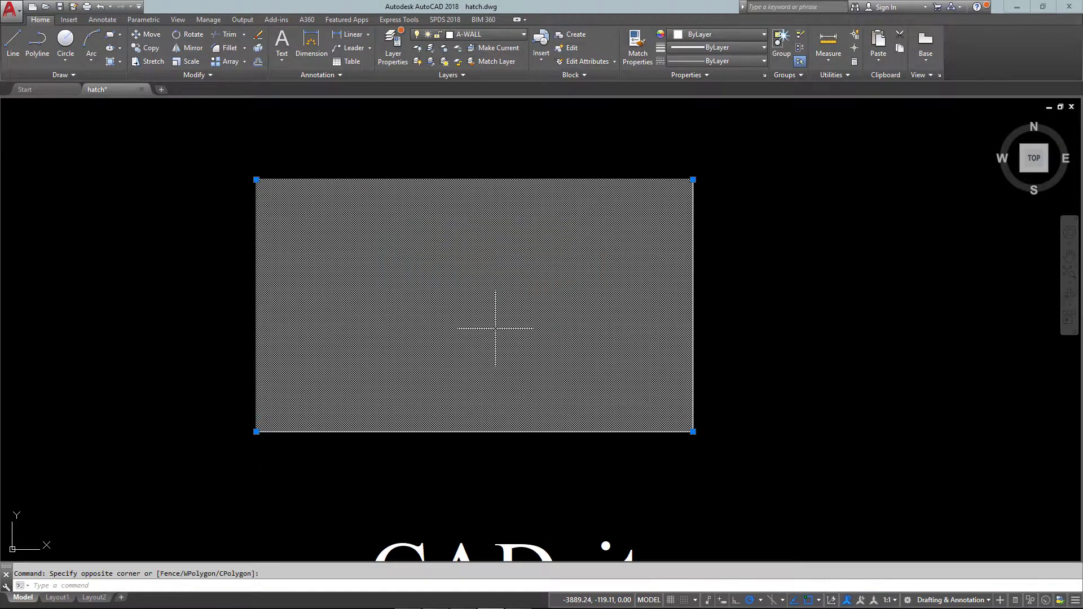
Clear the current selection around the white-filled rectangle
{"action": "key", "text": "Escape"}
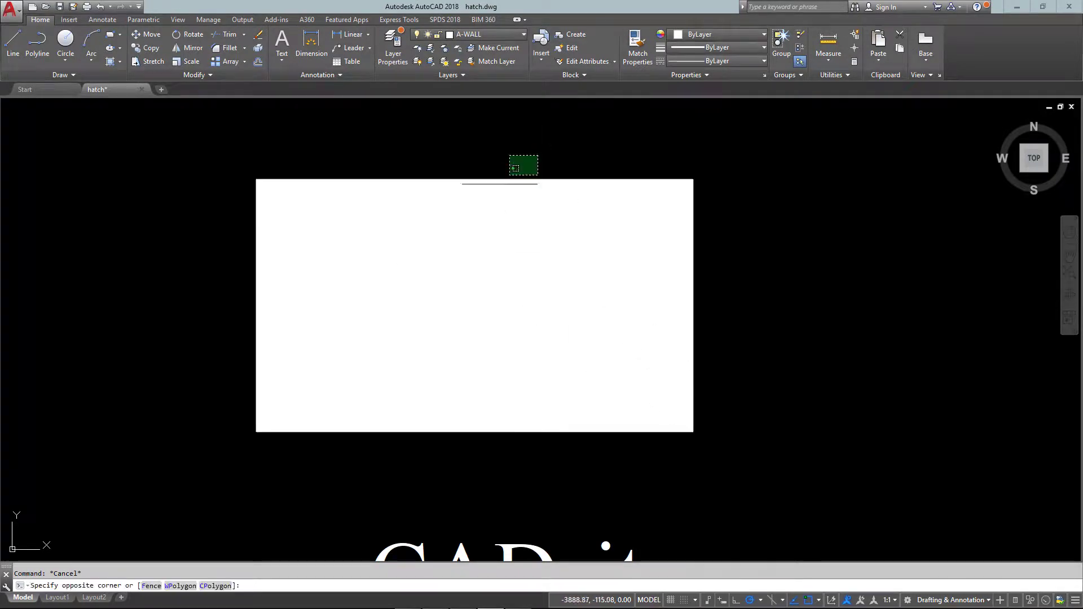
{"action": "left_click", "coordinate": [536, 158]}
{"action": "key", "text": "Escape"}
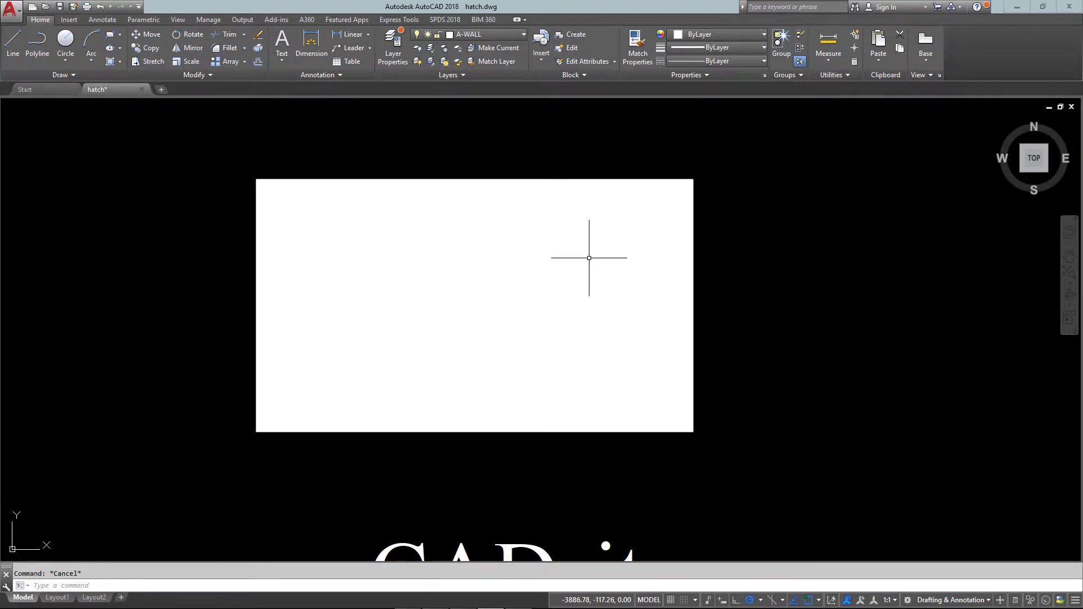
{"action": "key", "text": "Return"}
{"action": "type", "text": "e"}
{"action": "key", "text": "Return"}
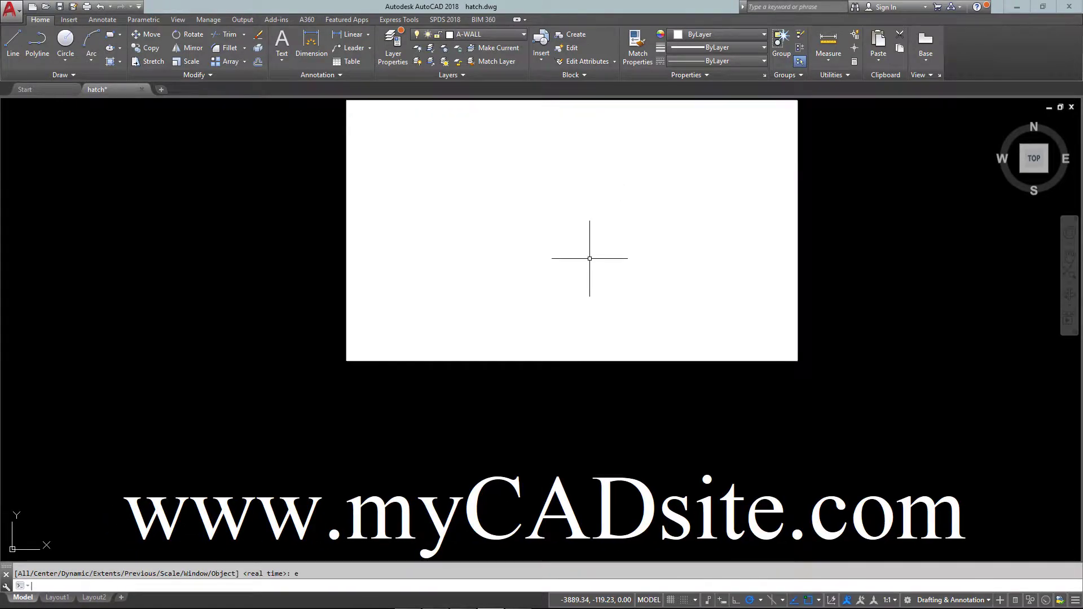
{"action": "middle_click_drag", "start_coordinate": [600, 267], "coordinate": [612, 281]}
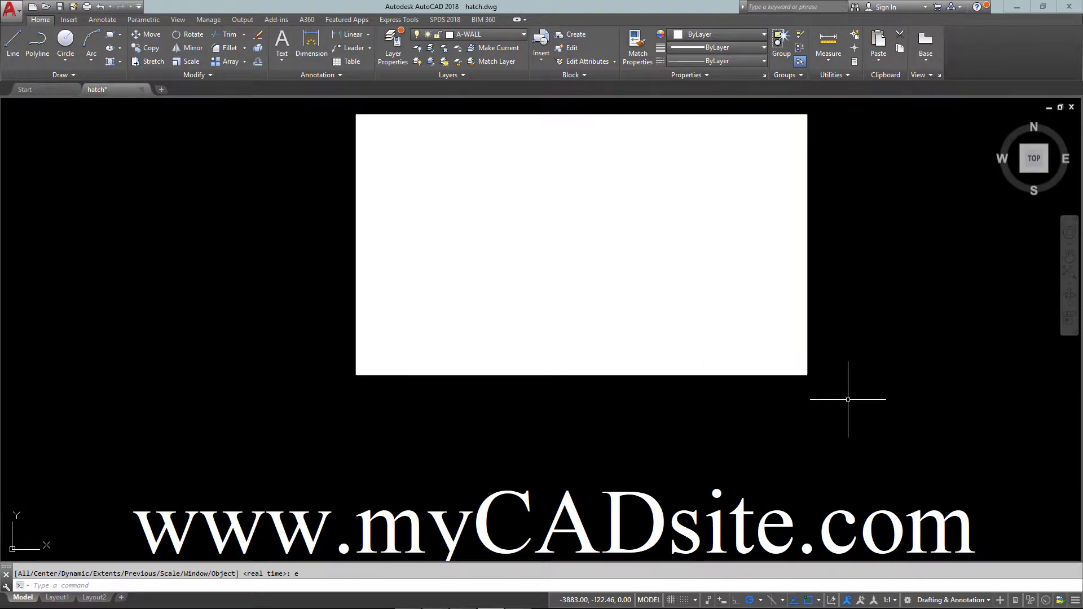
{"action": "mouse_move", "coordinate": [600, 272]}
{"action": "middle_mouse_down"}
{"action": "mouse_move", "coordinate": [590, 258]}
{"action": "mouse_move", "coordinate": [611, 283]}
{"action": "middle_mouse_up"}
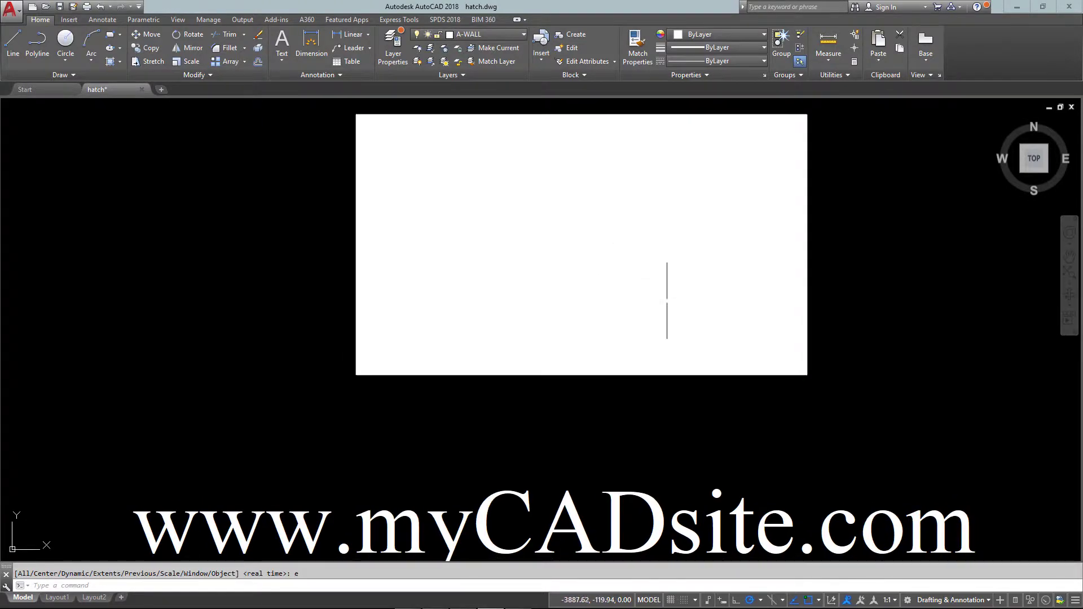